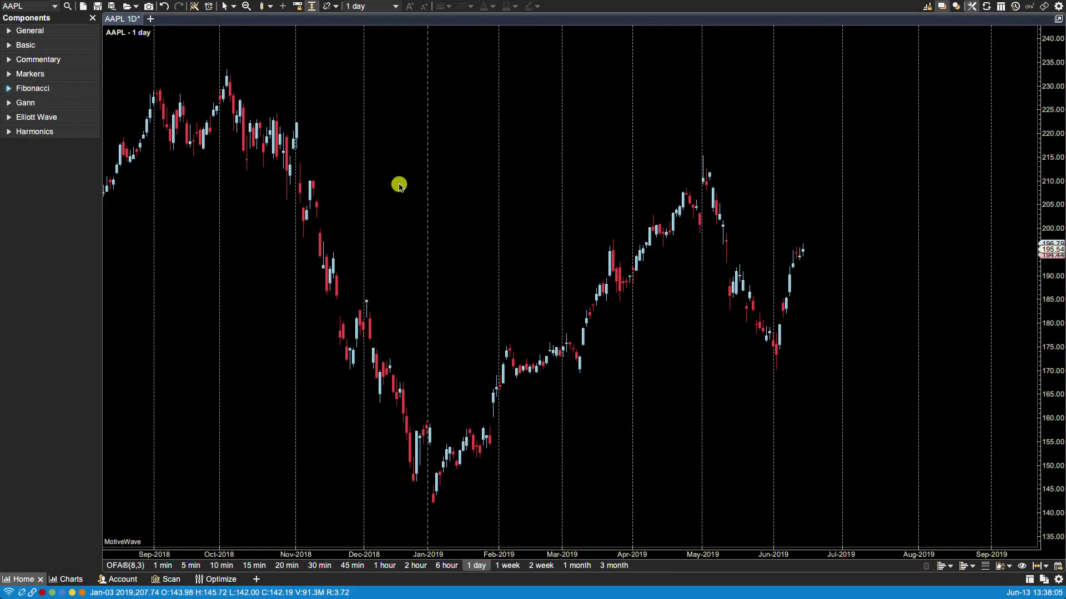
Drag out a Fibonacci Retrace from the 142.00 January low and pin its 0% end at 215.31.
click(15, 89)
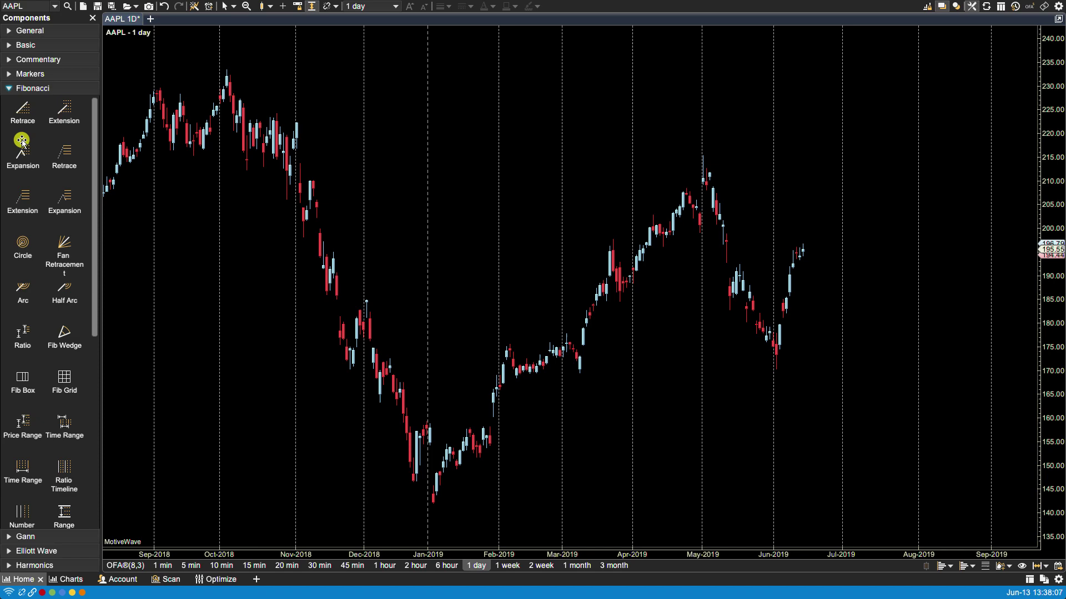
drag(22, 118, 434, 506)
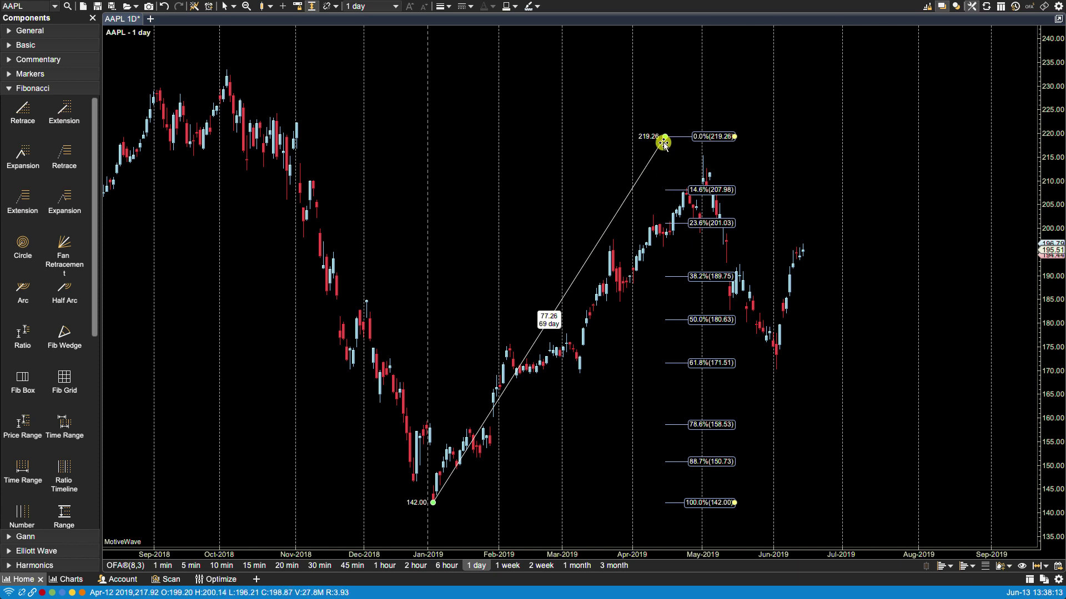
drag(664, 136, 704, 155)
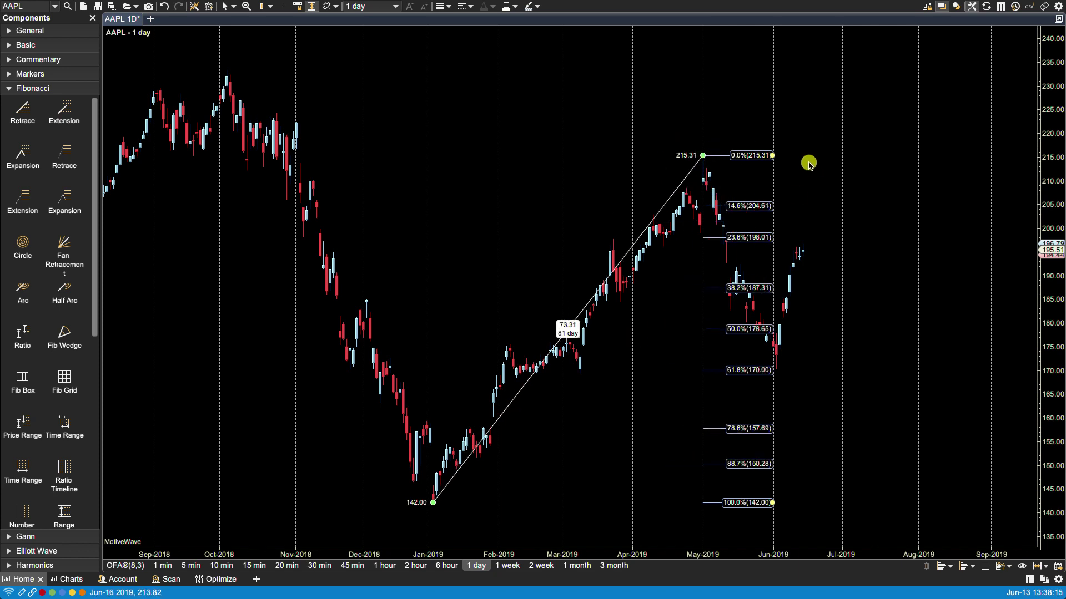
Open the 0% level's Ratio Settings, move the Retrace Properties dialog aside, and show its Display sub-tab.
double_click(759, 156)
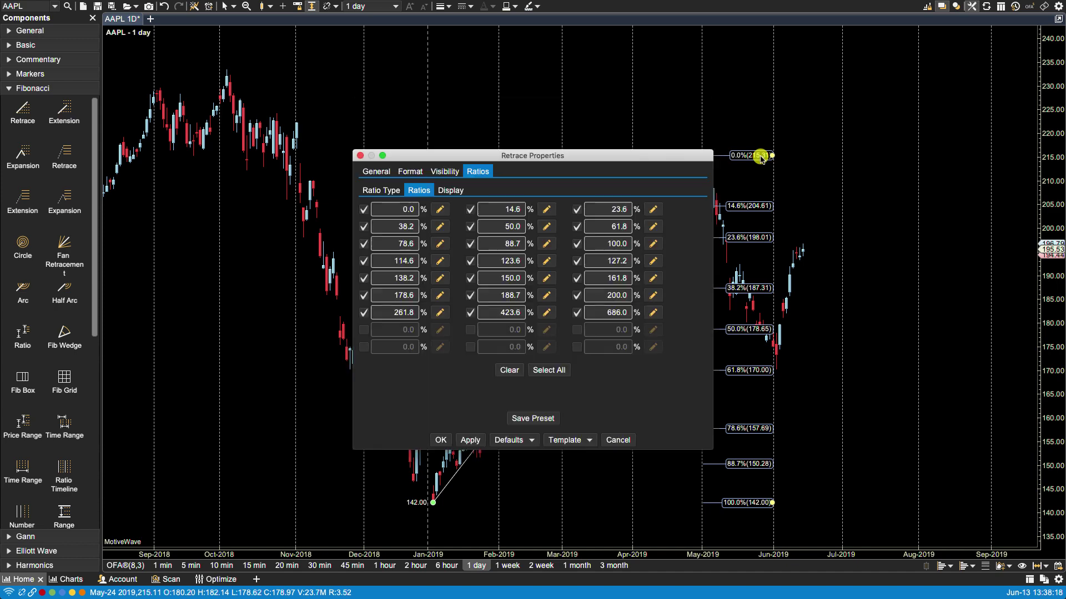
click(616, 440)
right_click(757, 157)
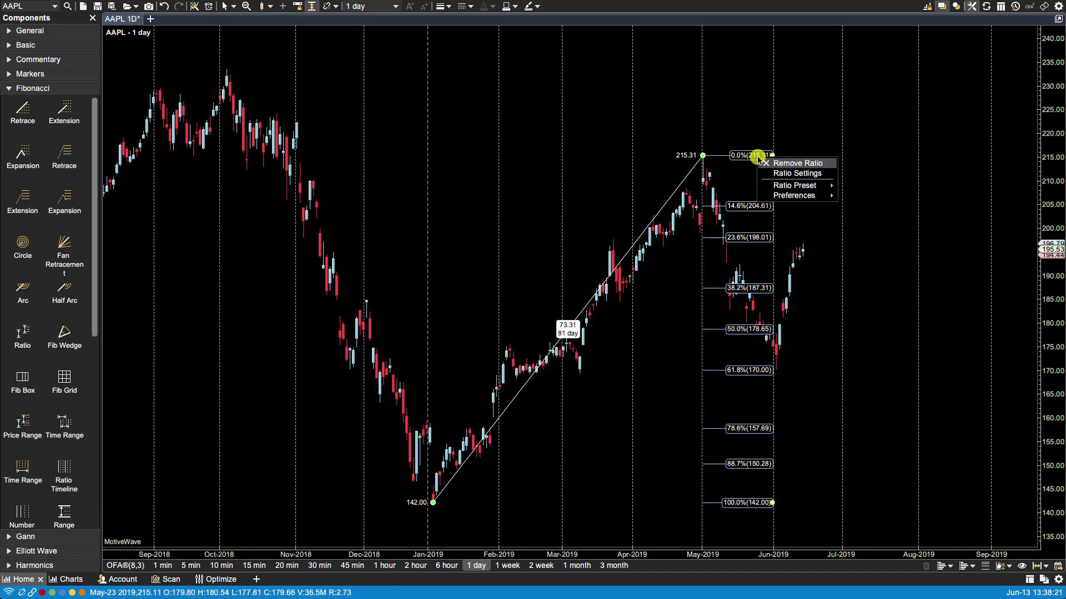
click(780, 172)
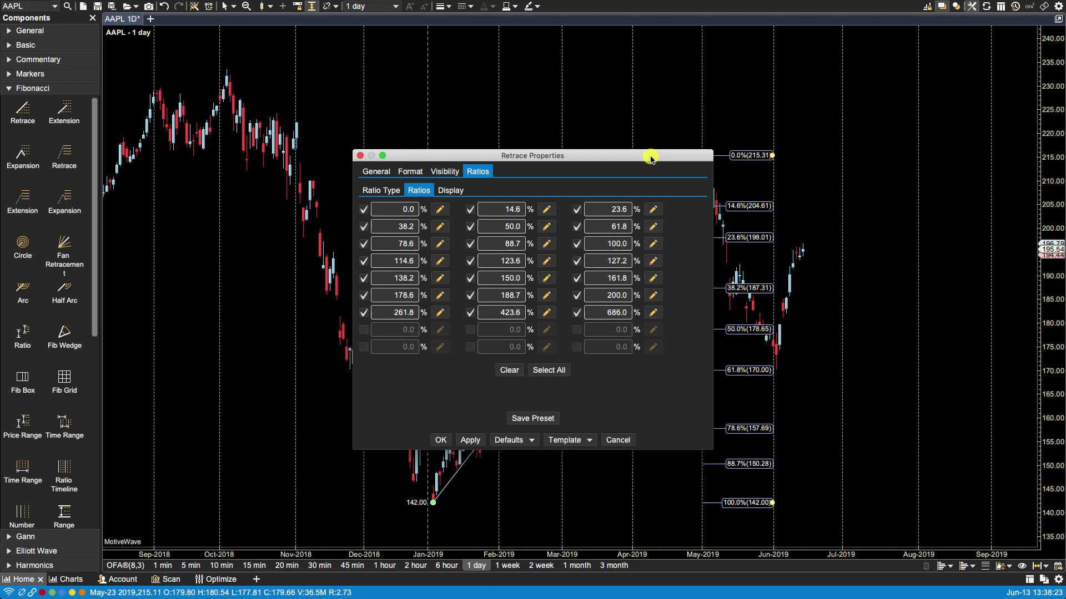
mouse_move(650, 158)
mouse_down()
mouse_move(602, 117)
mouse_move(566, 105)
mouse_up()
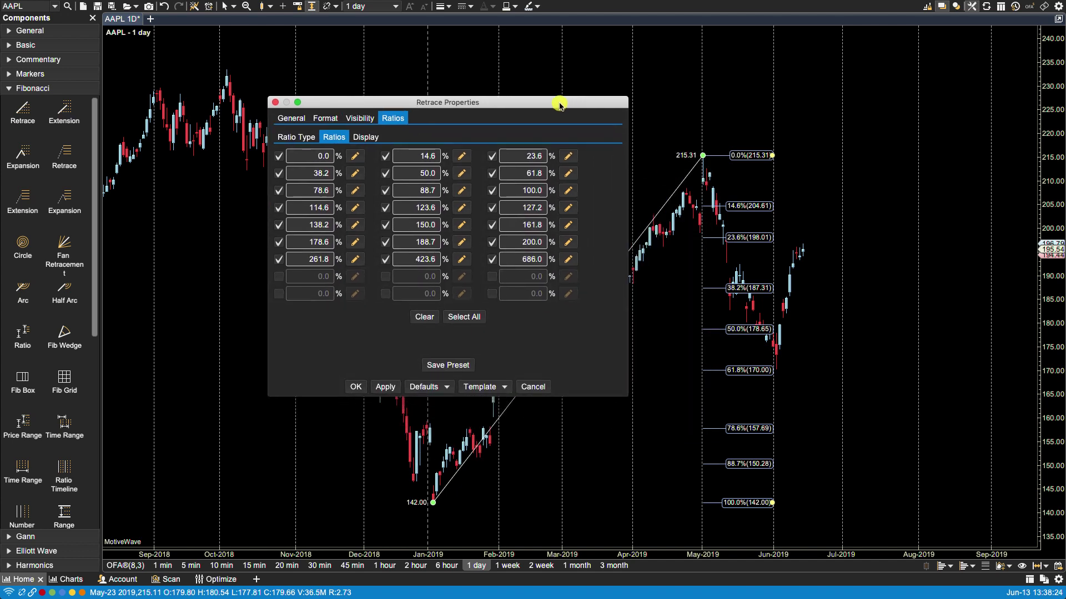
click(366, 139)
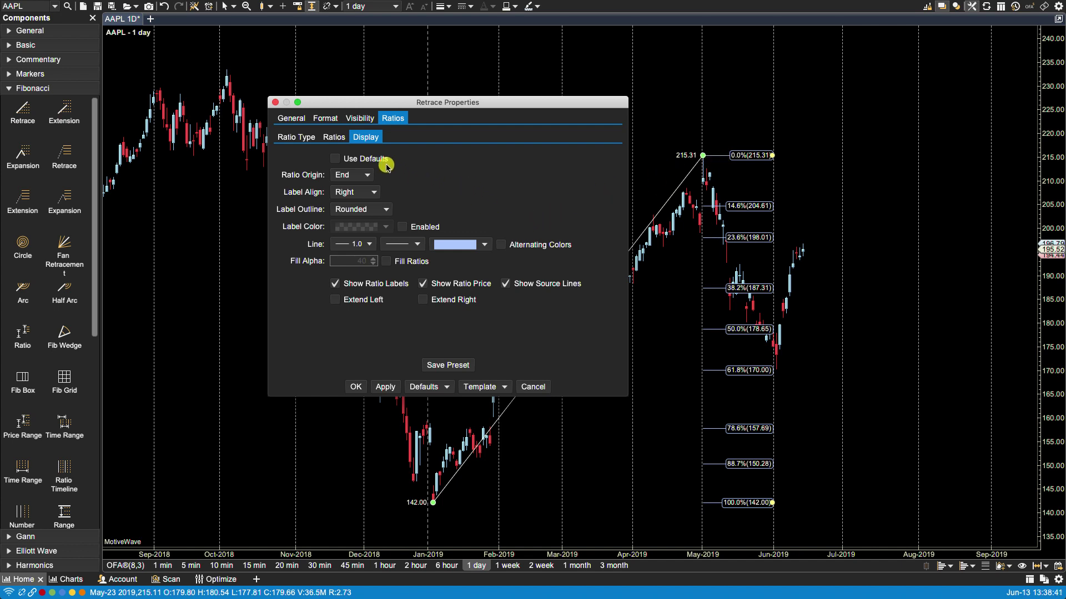
Check the 0.0 ratio's settings without changes, then return to the ratio Display sub-tab.
click(338, 141)
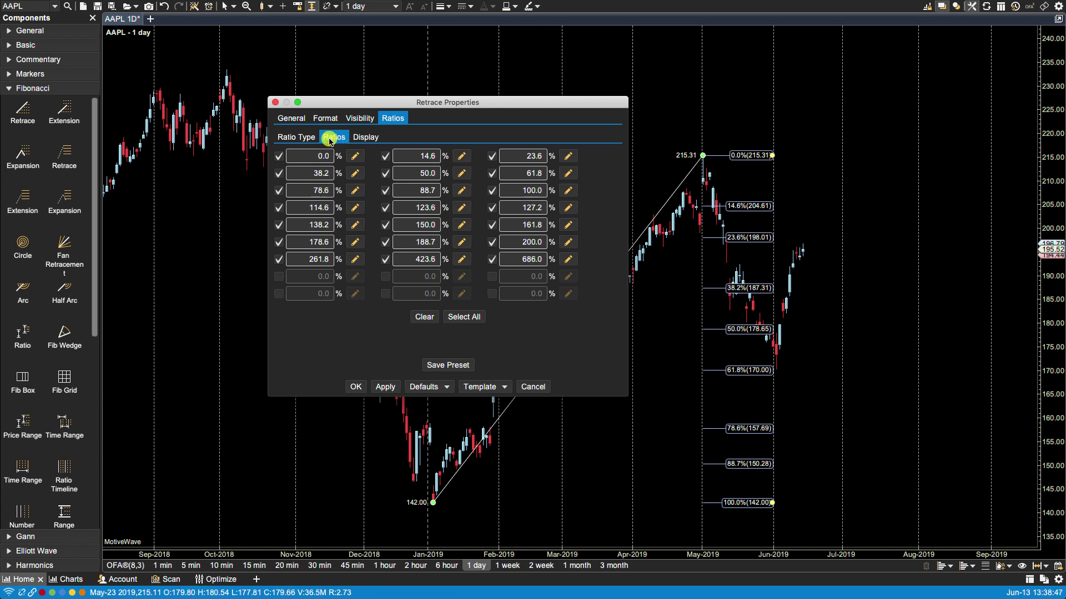
click(356, 158)
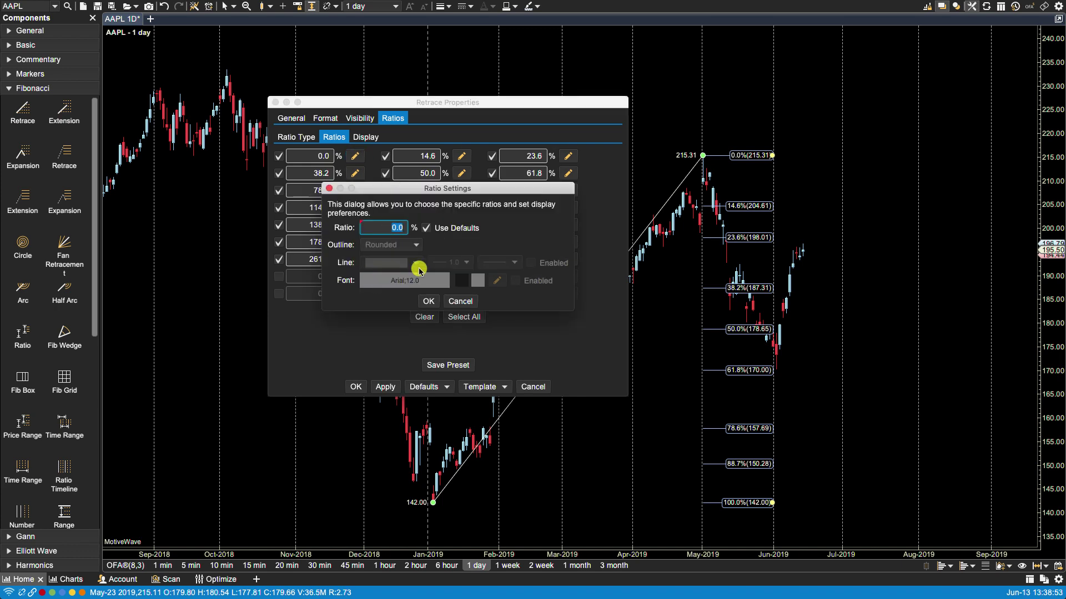
click(460, 302)
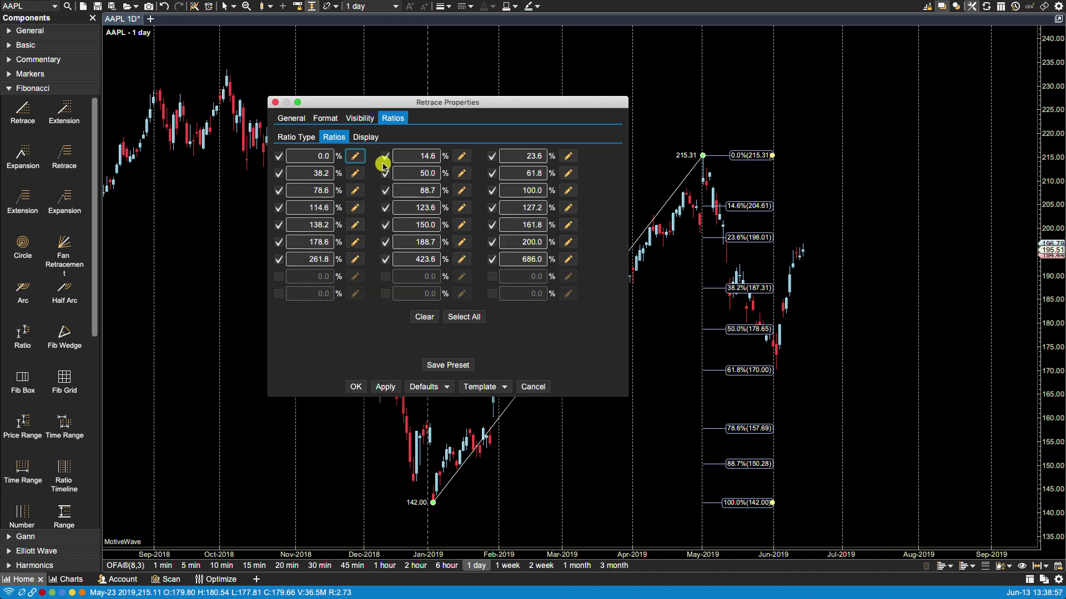
click(370, 138)
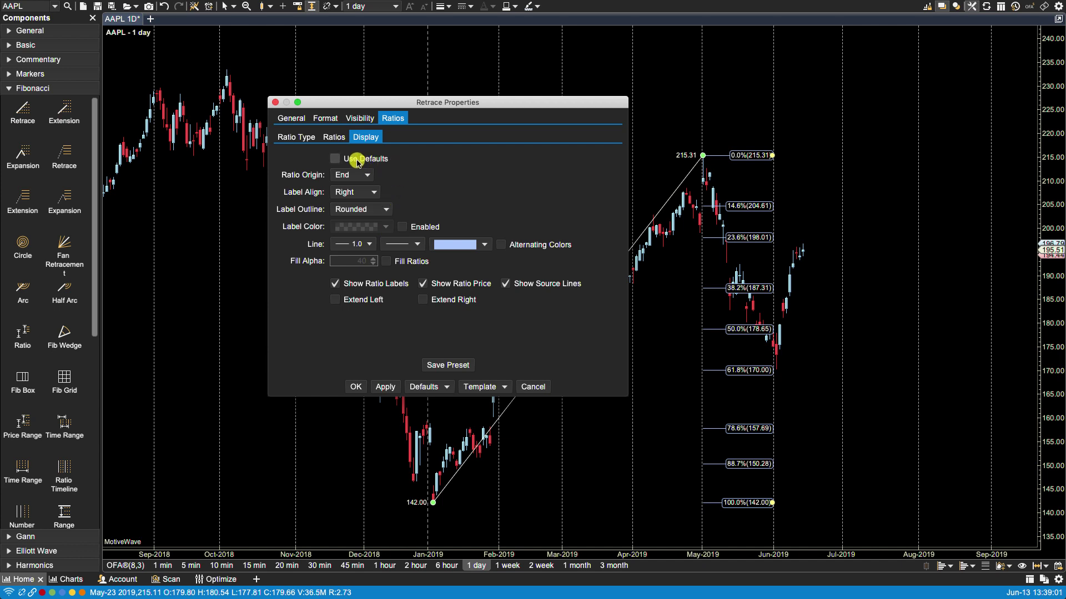
Tick and then untick Use Defaults for the ratio display, and move the dialog to the top-left.
click(334, 159)
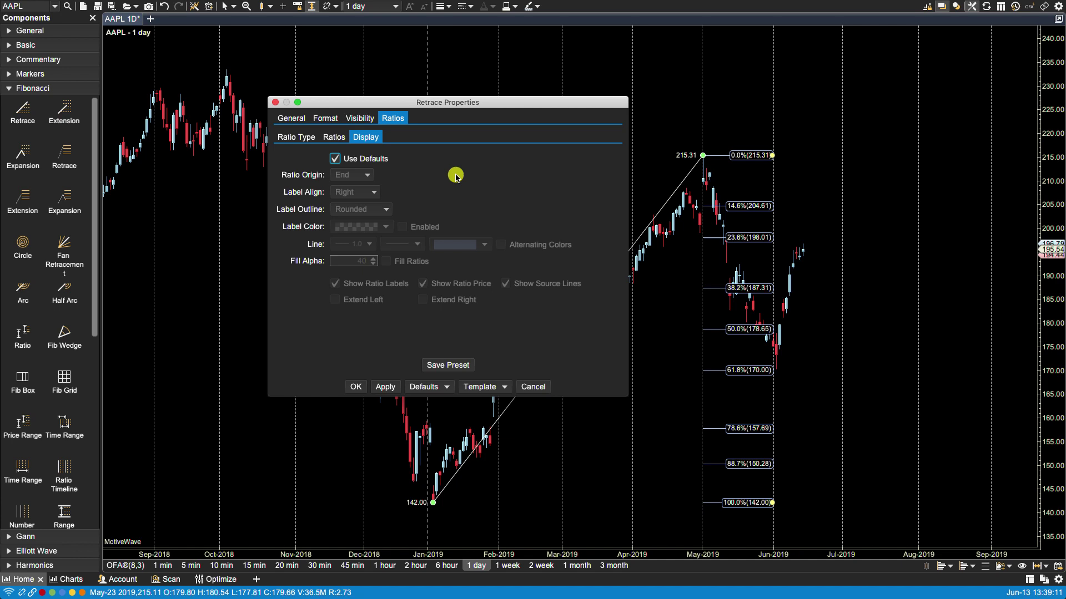
click(336, 160)
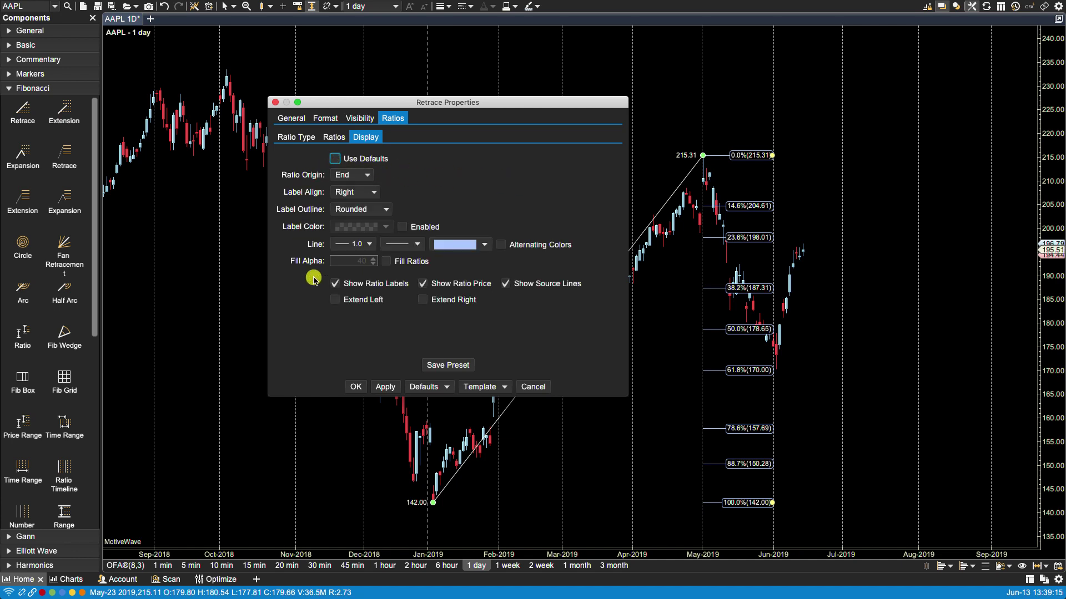
drag(470, 106, 342, 40)
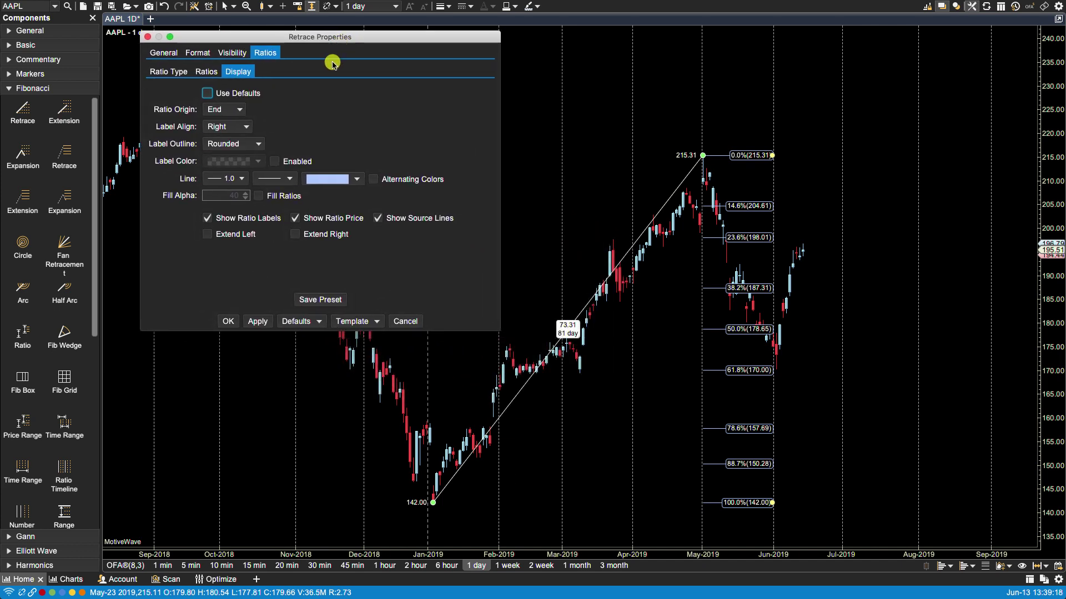
Try Ratio Origin Start, then End, applying each, and settle on Line.
click(240, 108)
click(233, 125)
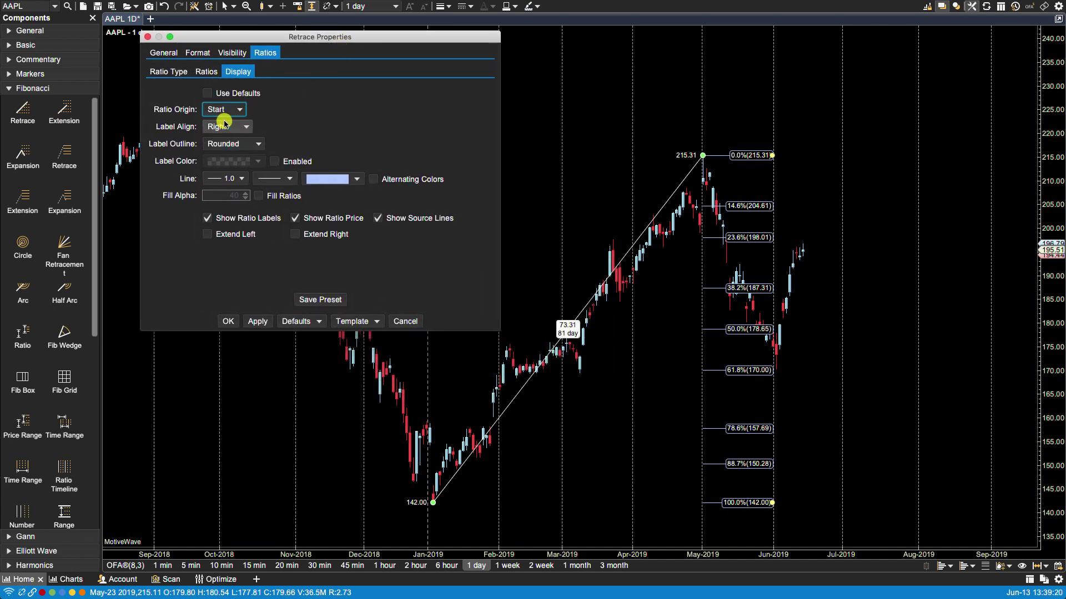
click(256, 321)
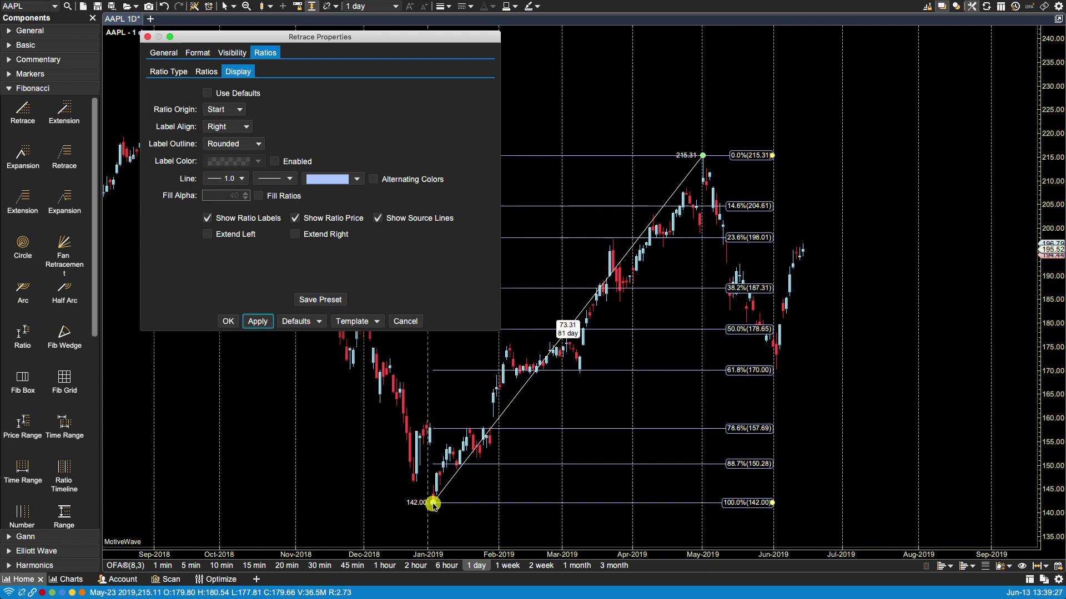
click(232, 110)
click(219, 137)
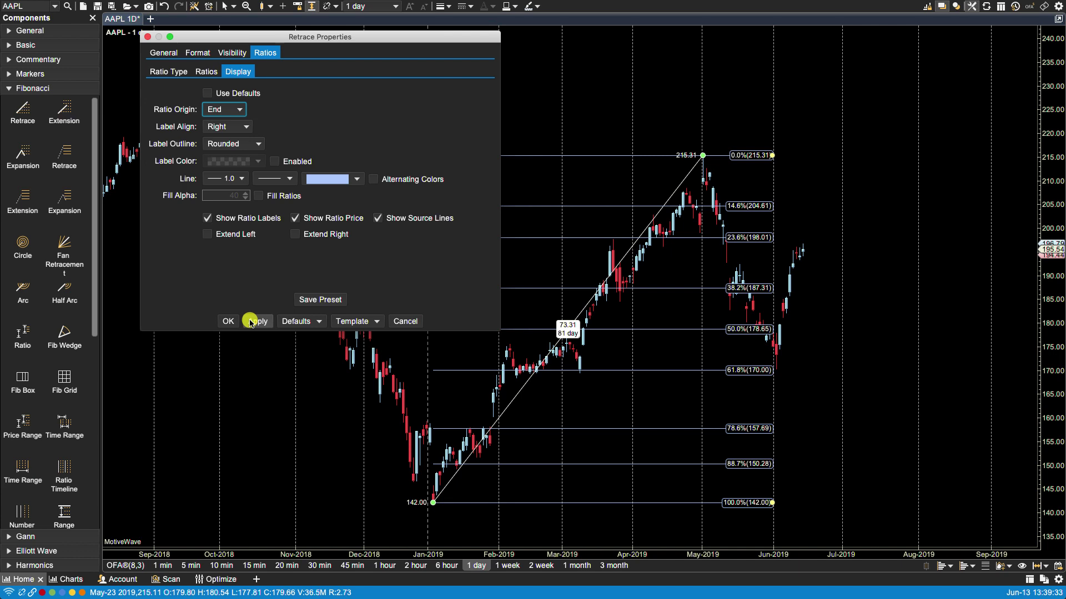
click(251, 322)
click(231, 110)
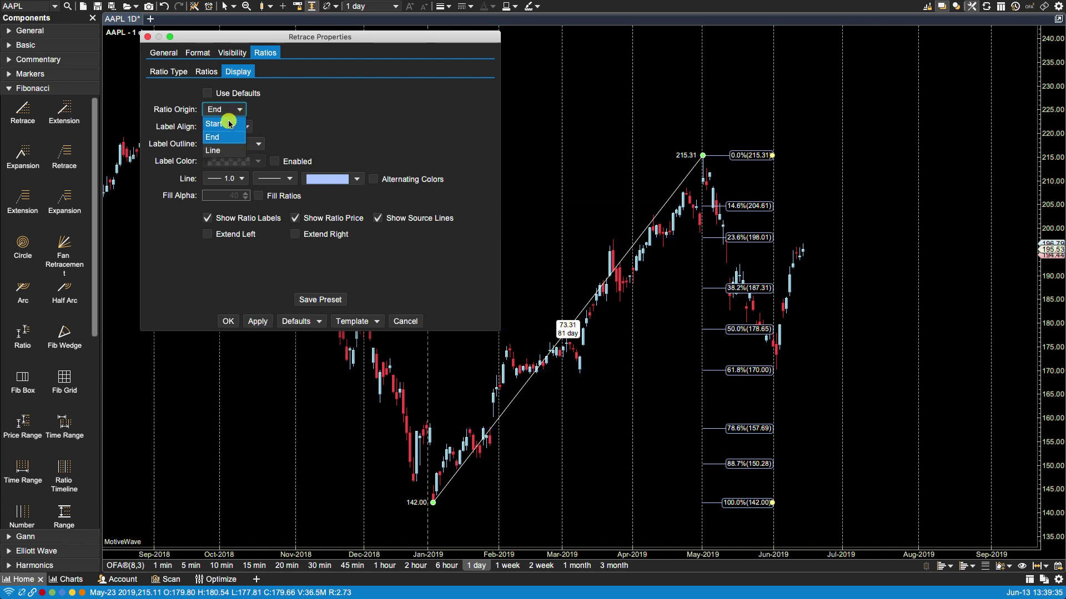
click(221, 151)
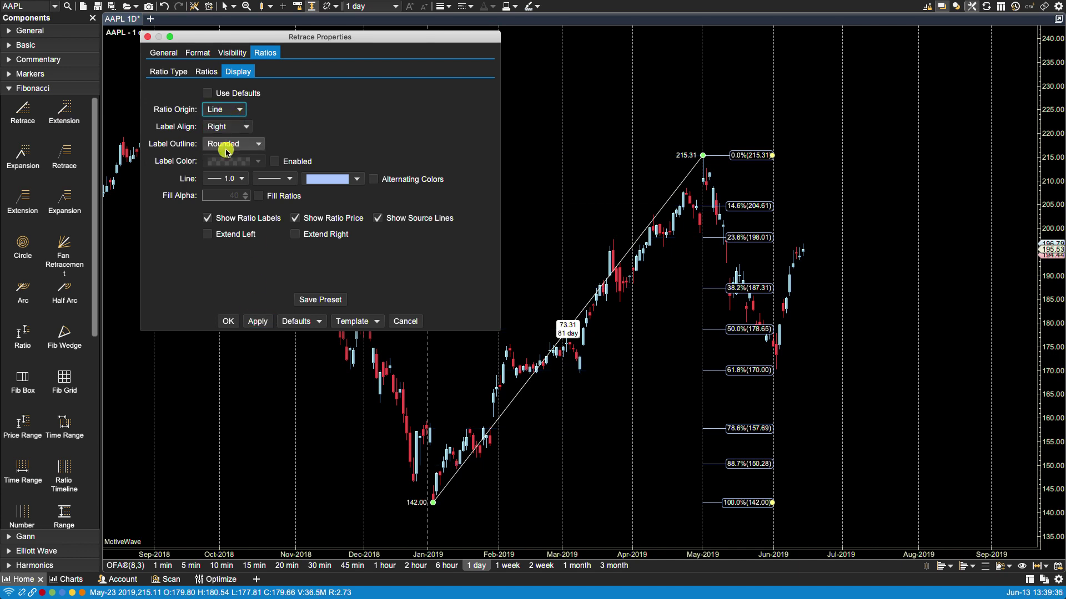
click(255, 321)
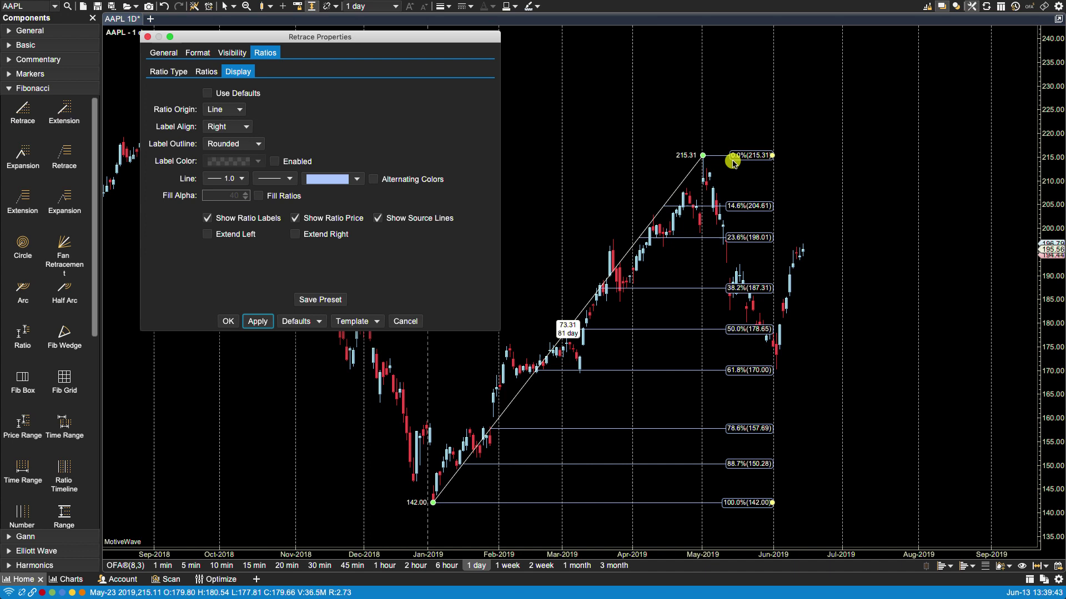
Try Label Align Middle and then Left, applying each to the chart.
click(221, 129)
click(223, 155)
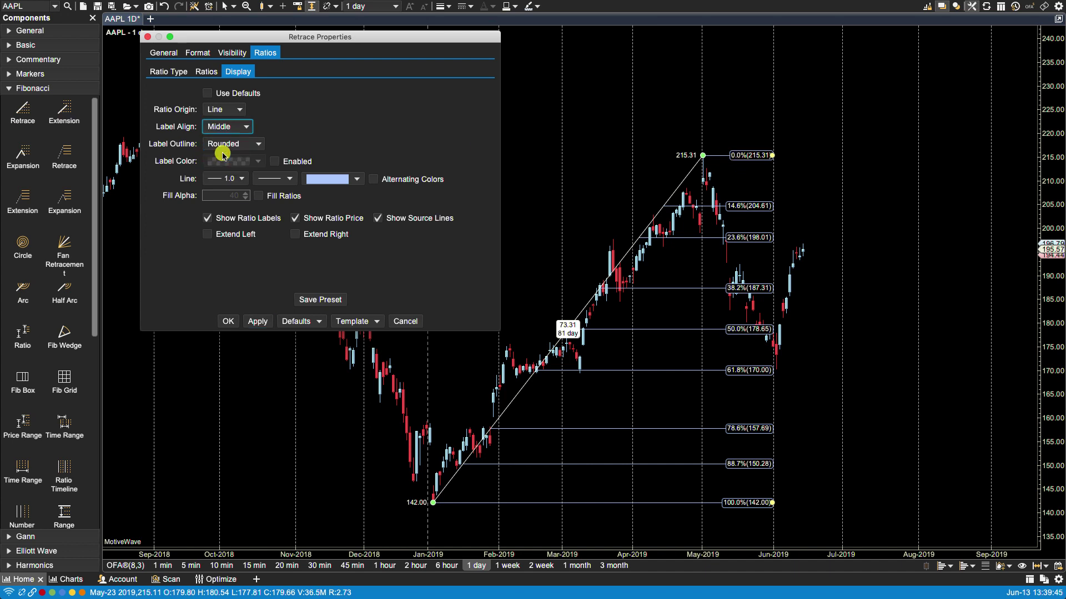
click(257, 321)
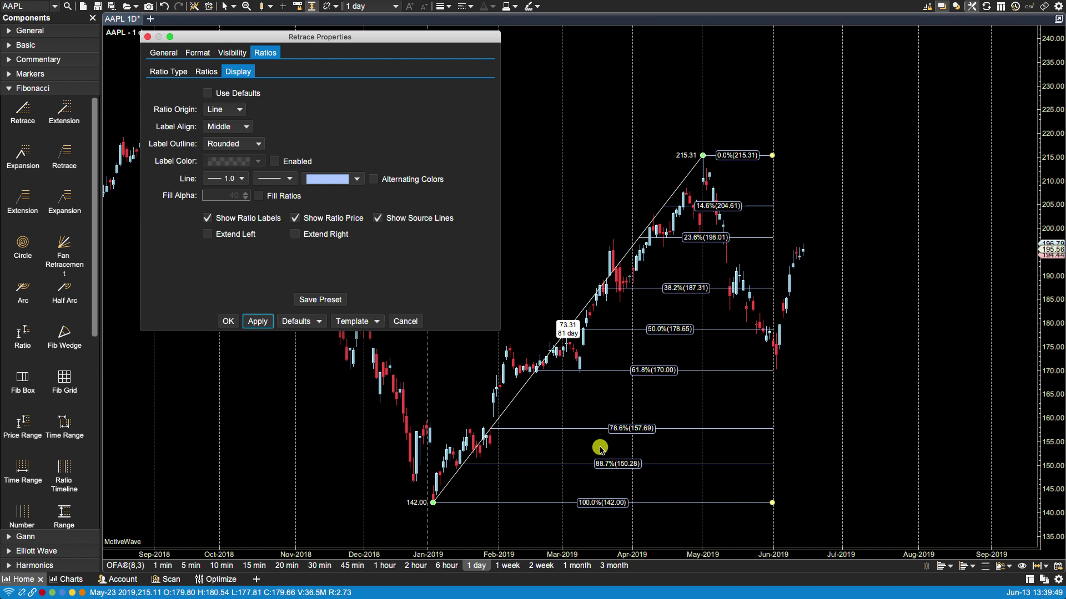
click(237, 129)
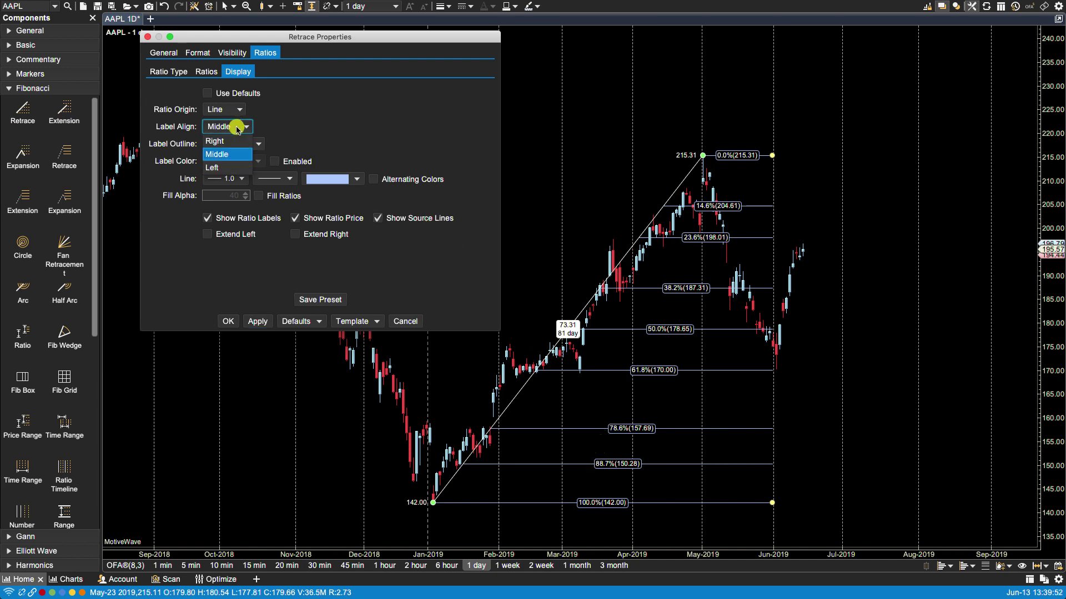
click(214, 167)
click(258, 323)
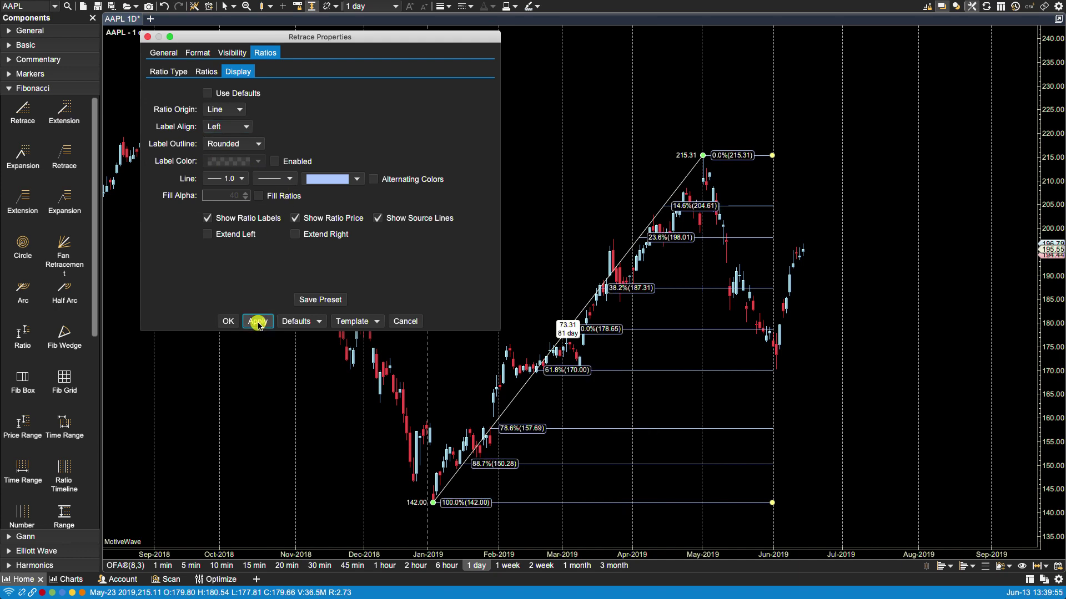
Reset Ratio Origin to Start and Label Align to Middle, applying both, and move the dialog upper-left.
click(222, 109)
click(217, 123)
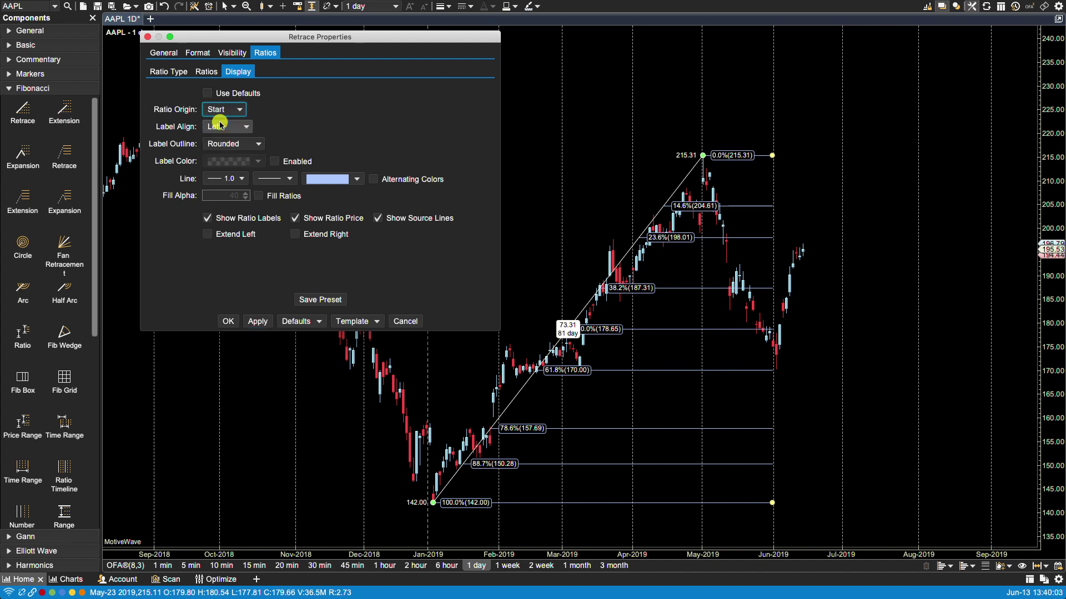
click(262, 322)
drag(382, 36, 855, 103)
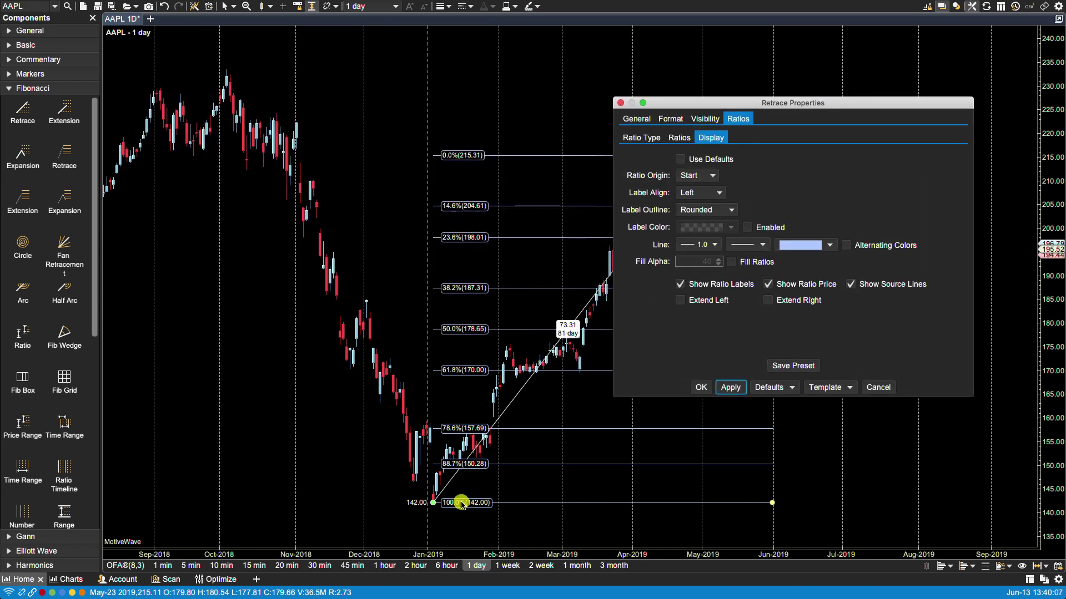
click(698, 193)
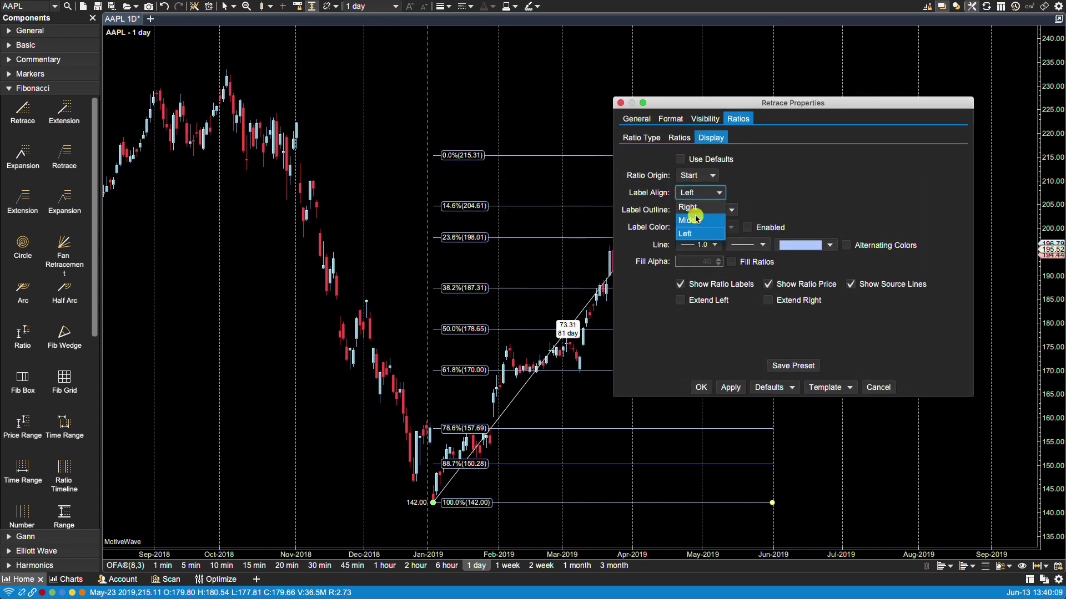
click(694, 219)
click(730, 387)
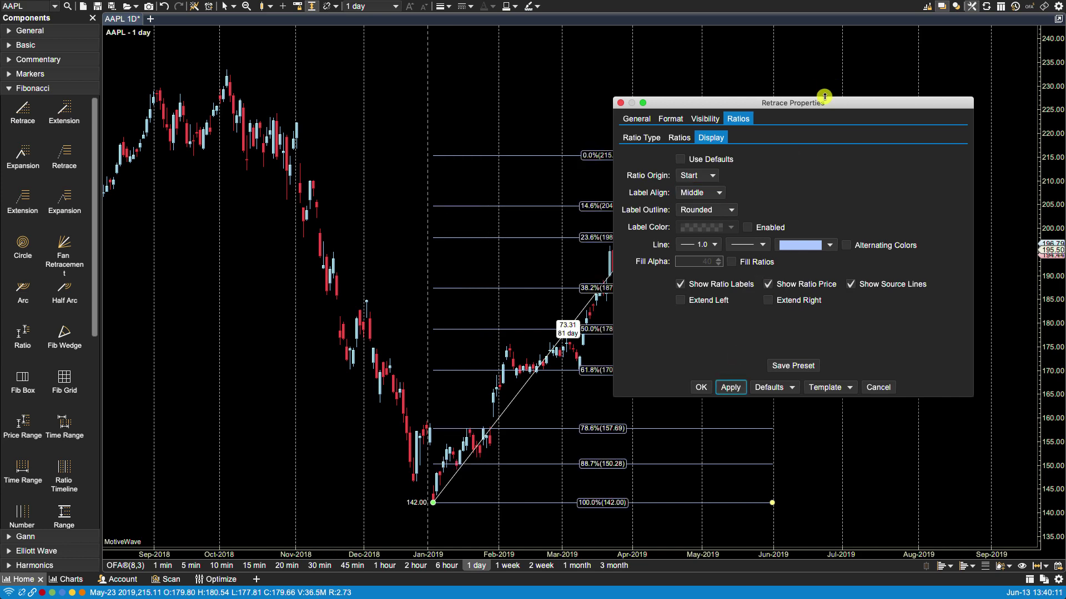
drag(756, 101, 278, 50)
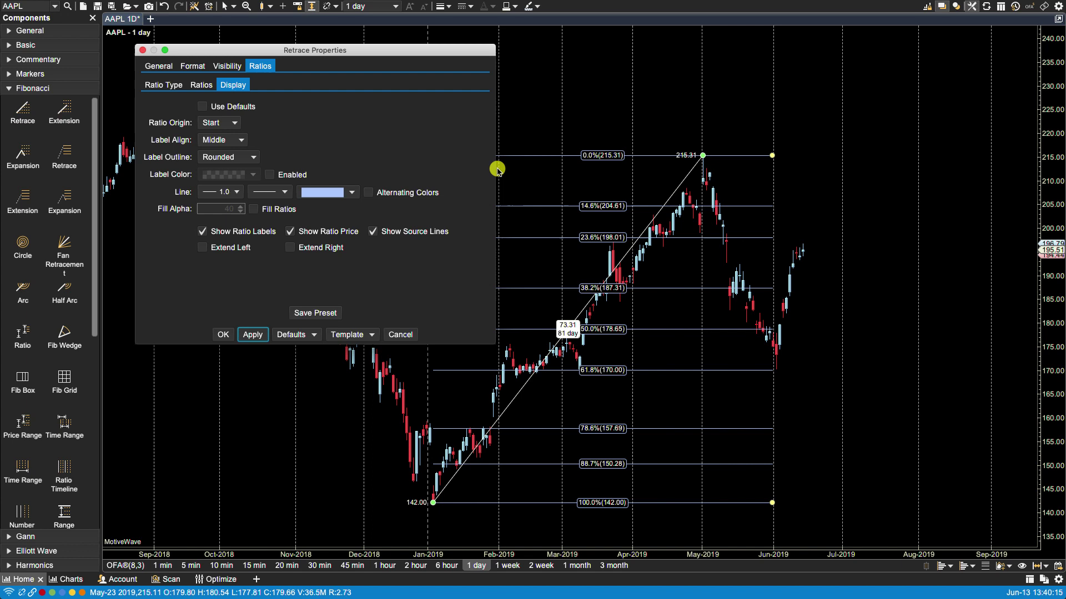
Give the ratio labels Rectangle outlines and Right alignment, then enable Label Color.
click(226, 158)
click(224, 173)
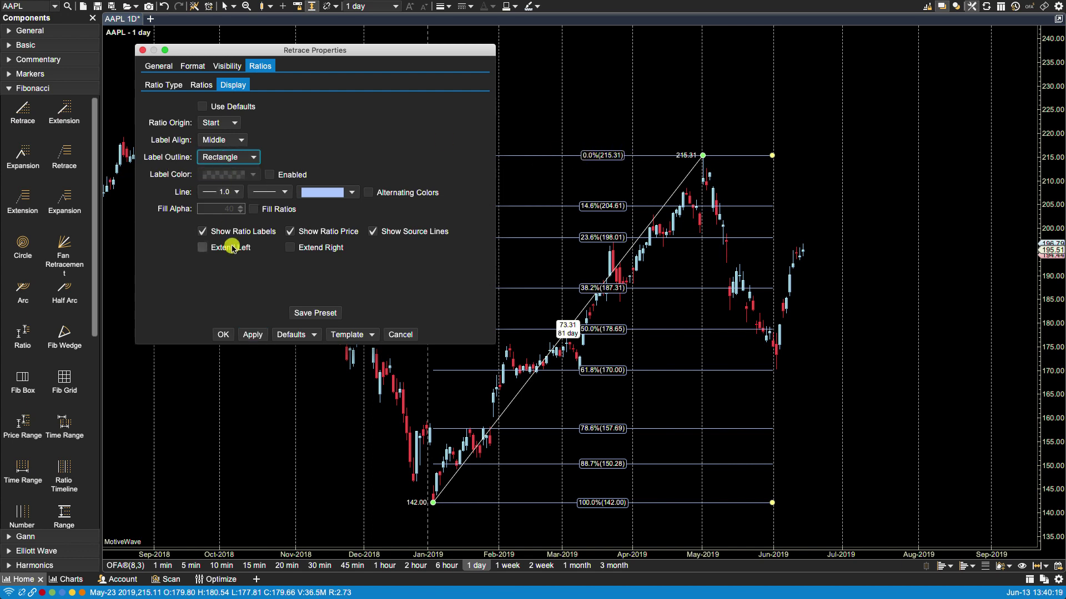
click(252, 334)
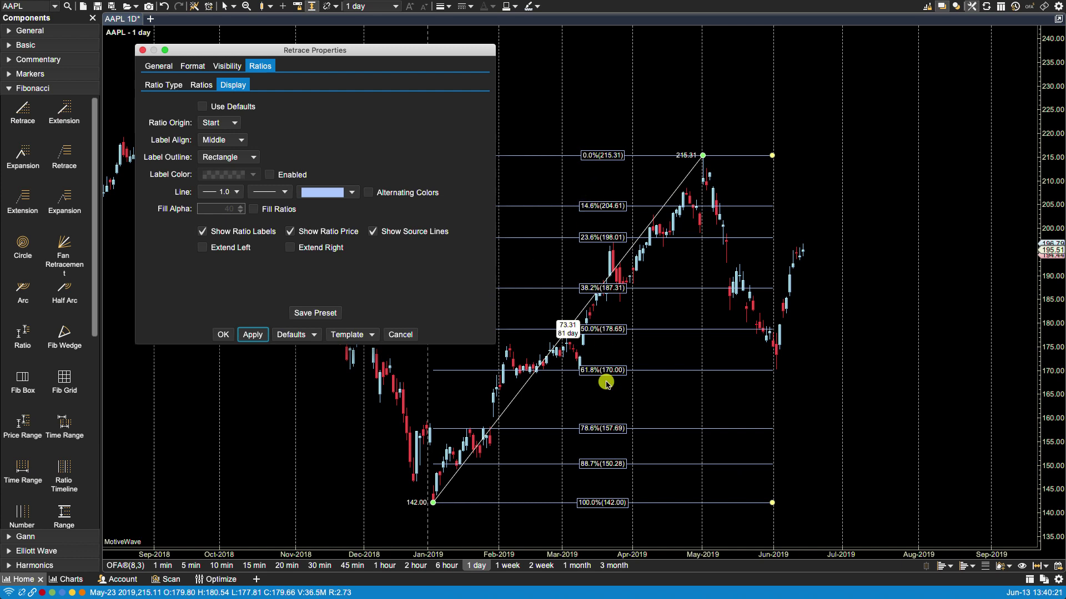
click(215, 139)
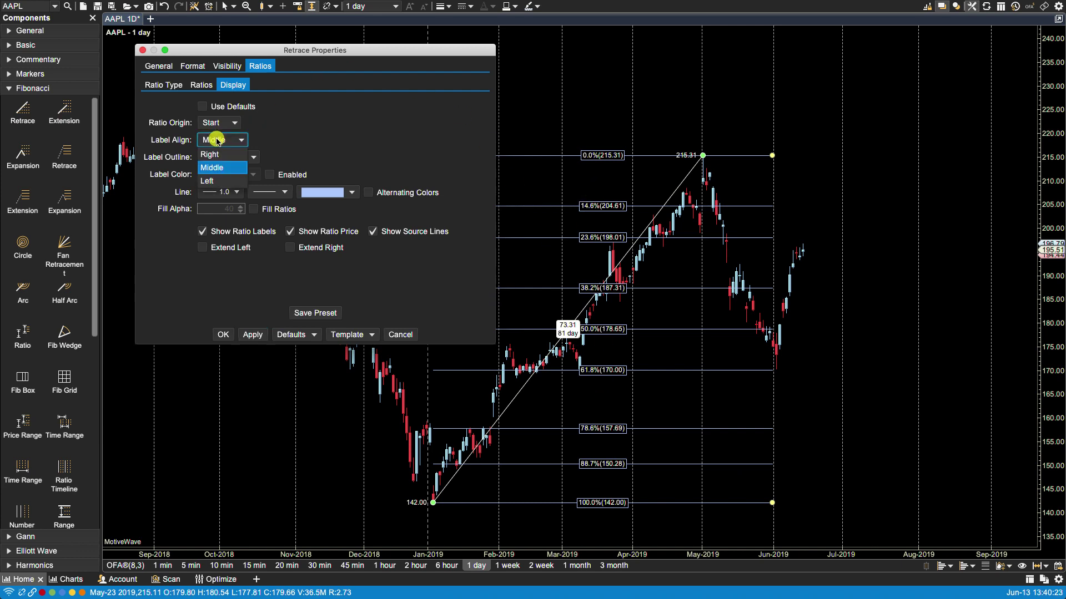
click(220, 147)
click(250, 335)
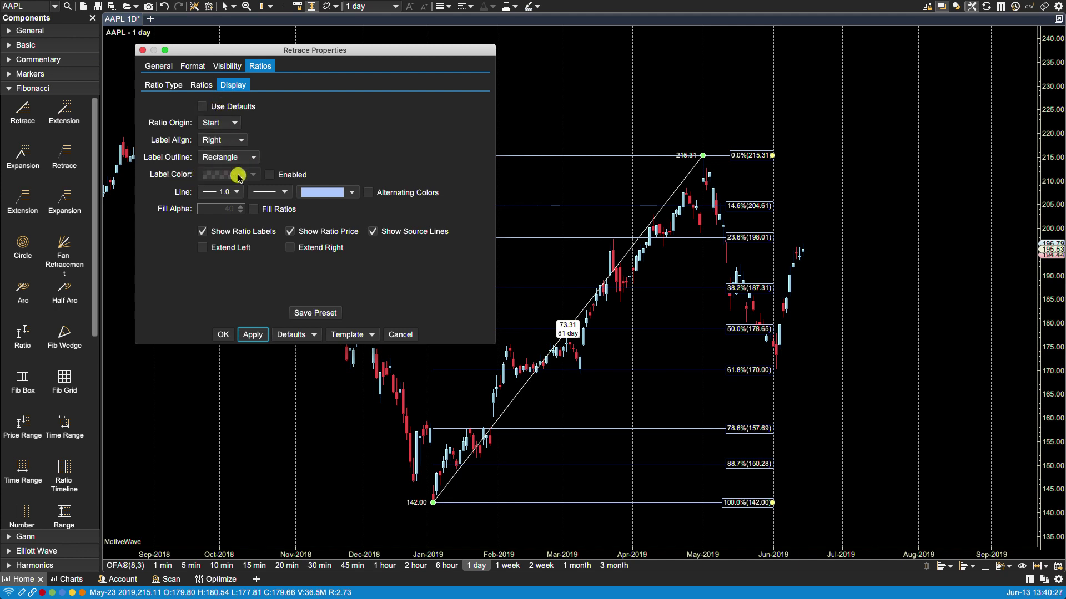
click(269, 174)
click(254, 175)
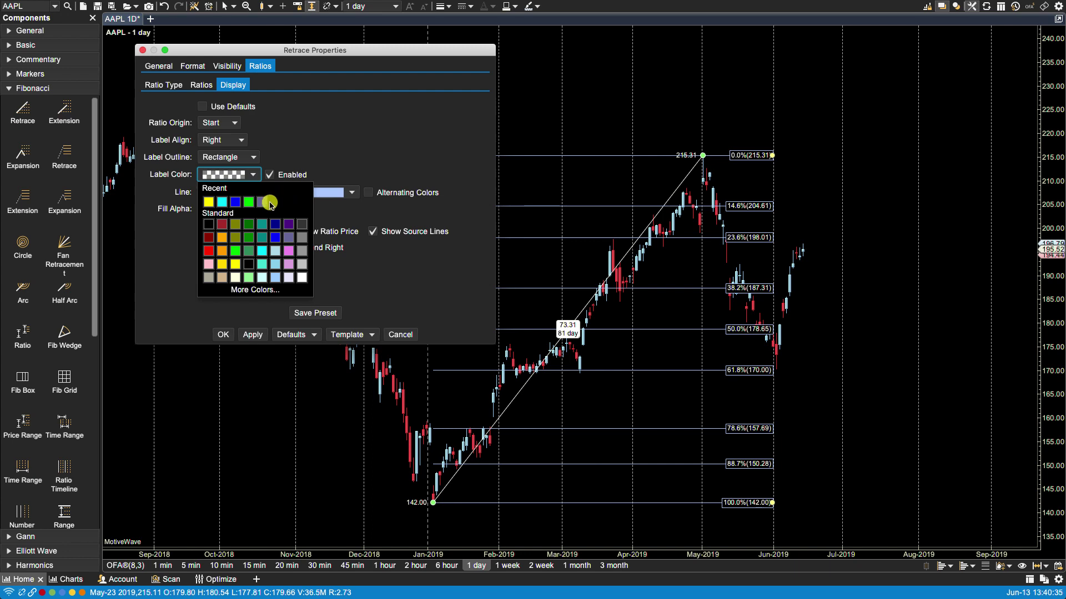
click(275, 225)
click(252, 335)
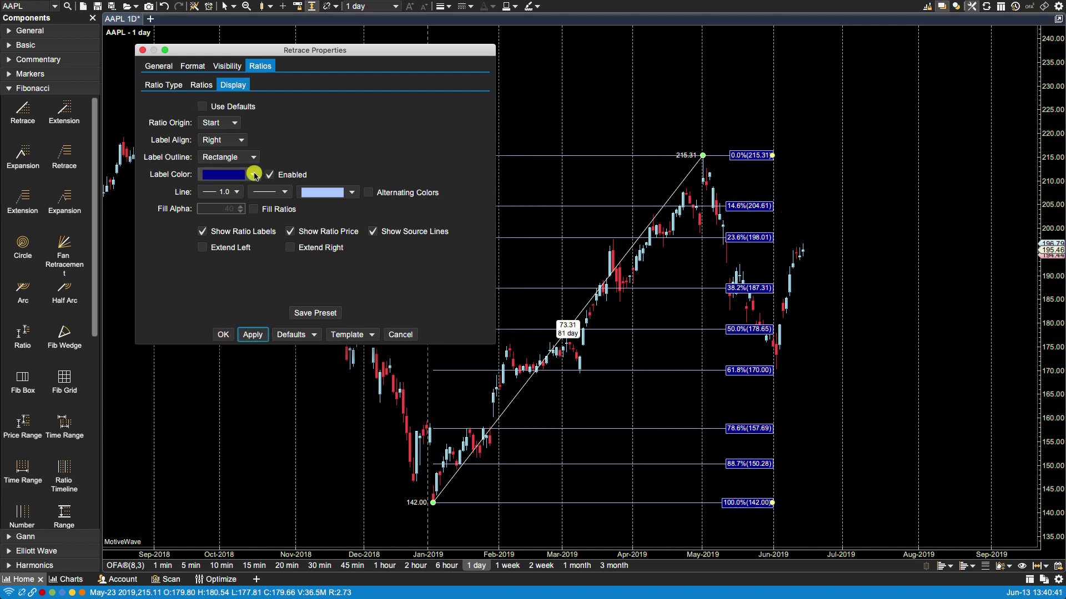
click(252, 174)
click(274, 199)
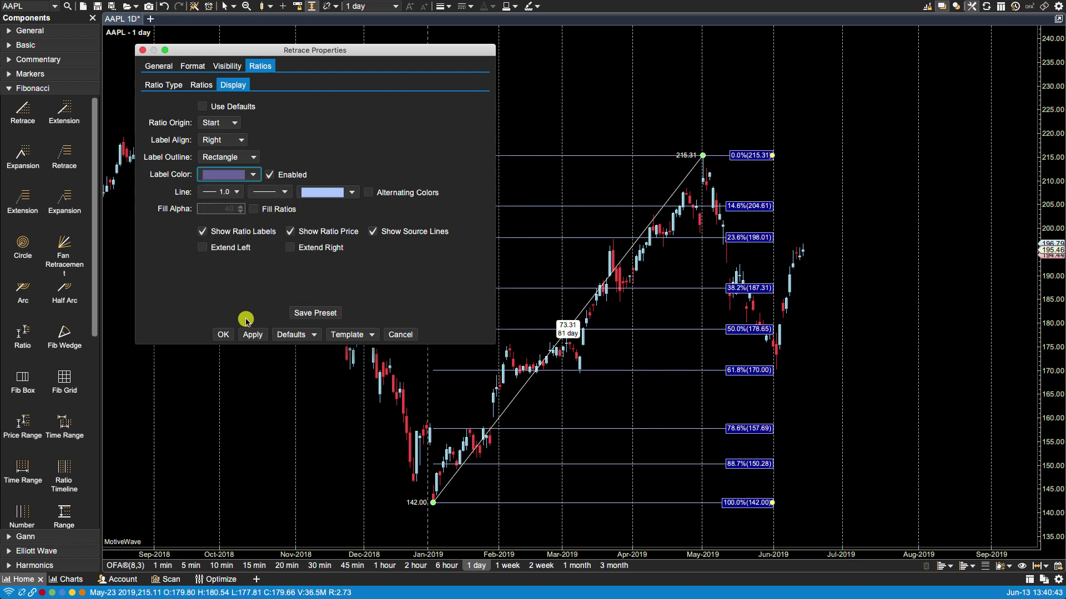
click(252, 334)
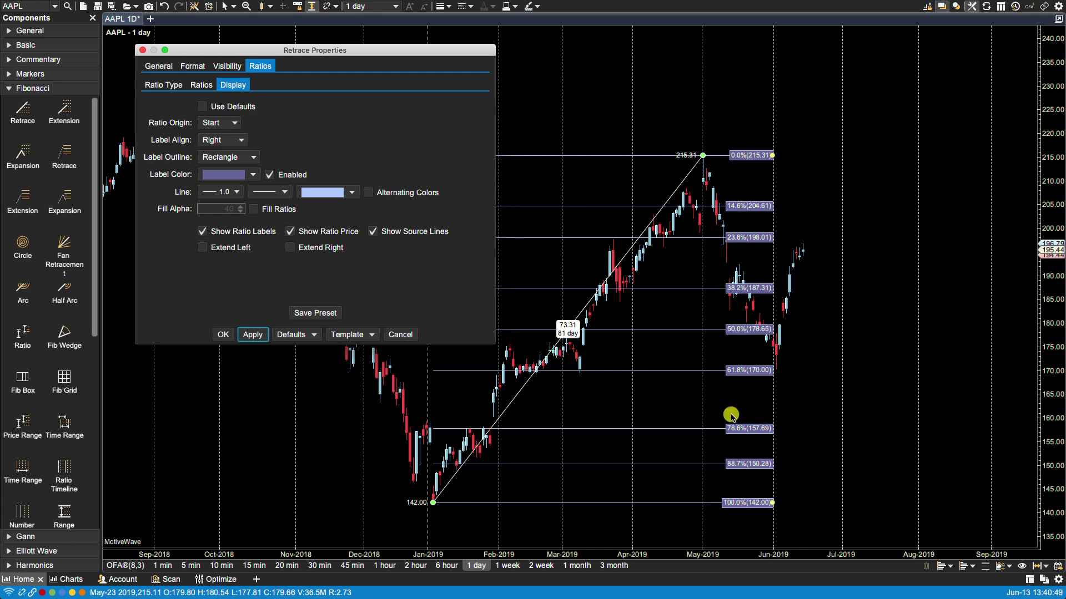
click(270, 175)
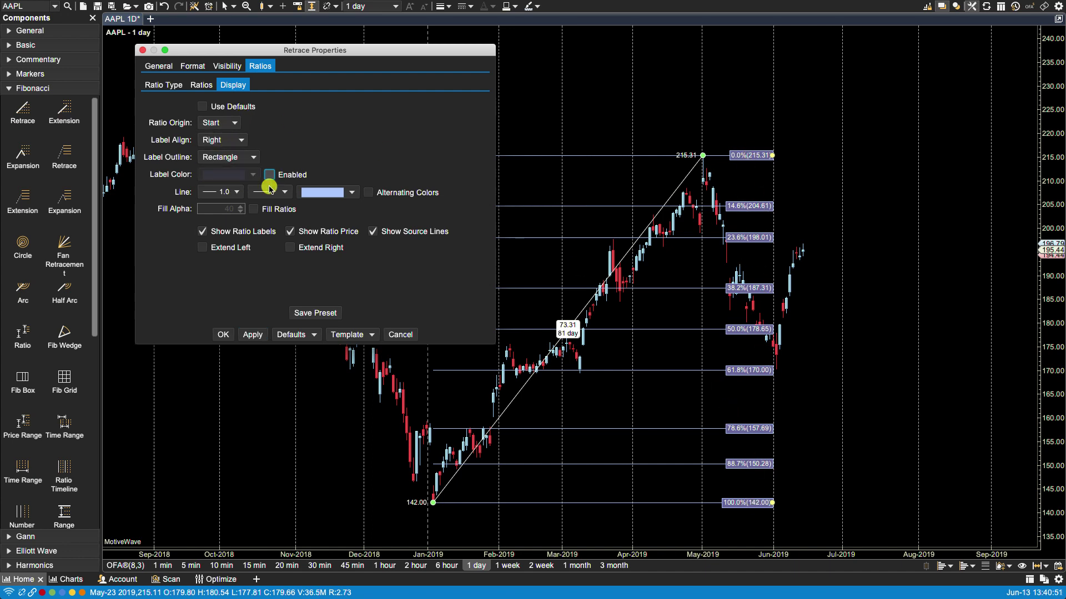
click(253, 335)
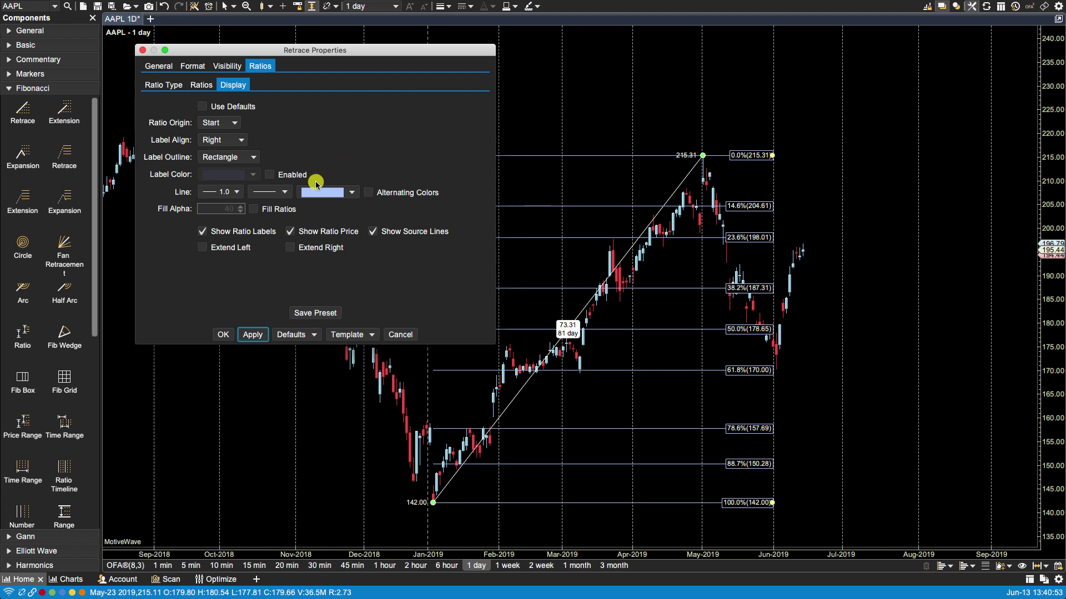
Set the ratio Line colour to green and style to dashed, apply, and move the dialog aside.
click(351, 193)
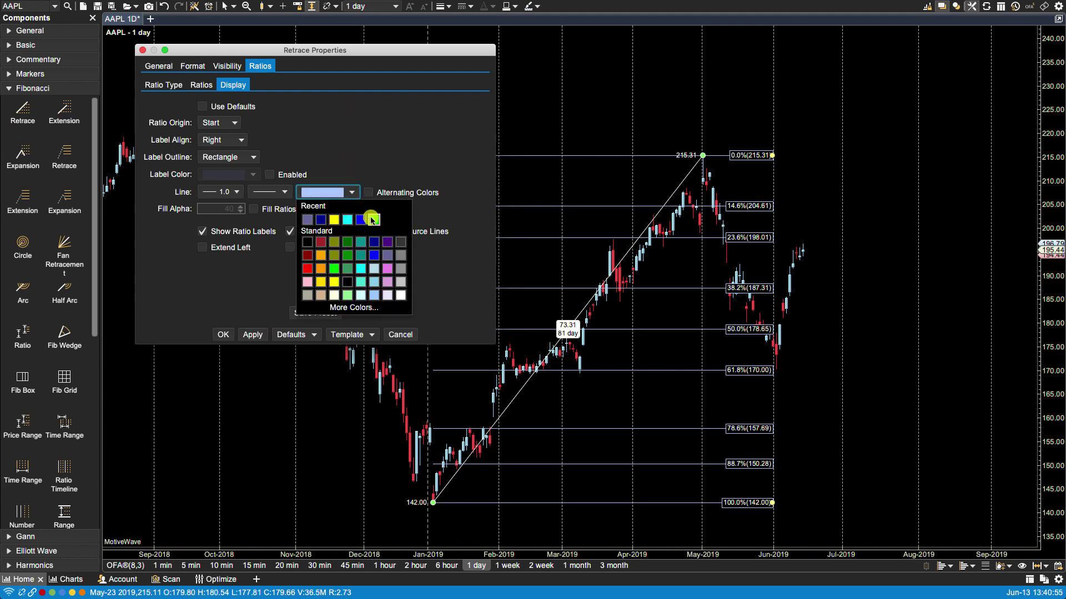
click(372, 217)
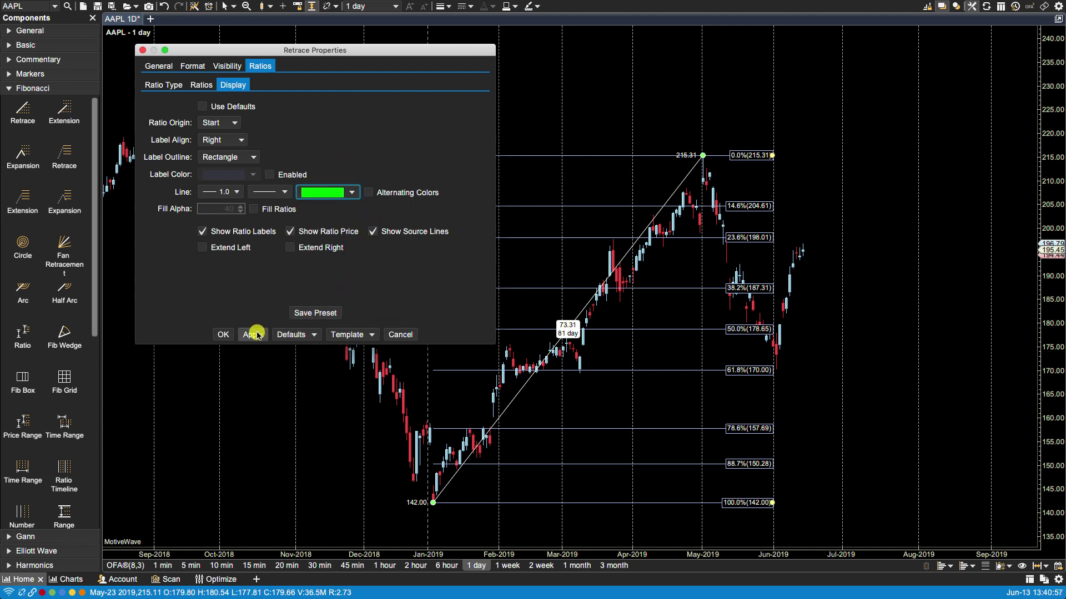
click(280, 192)
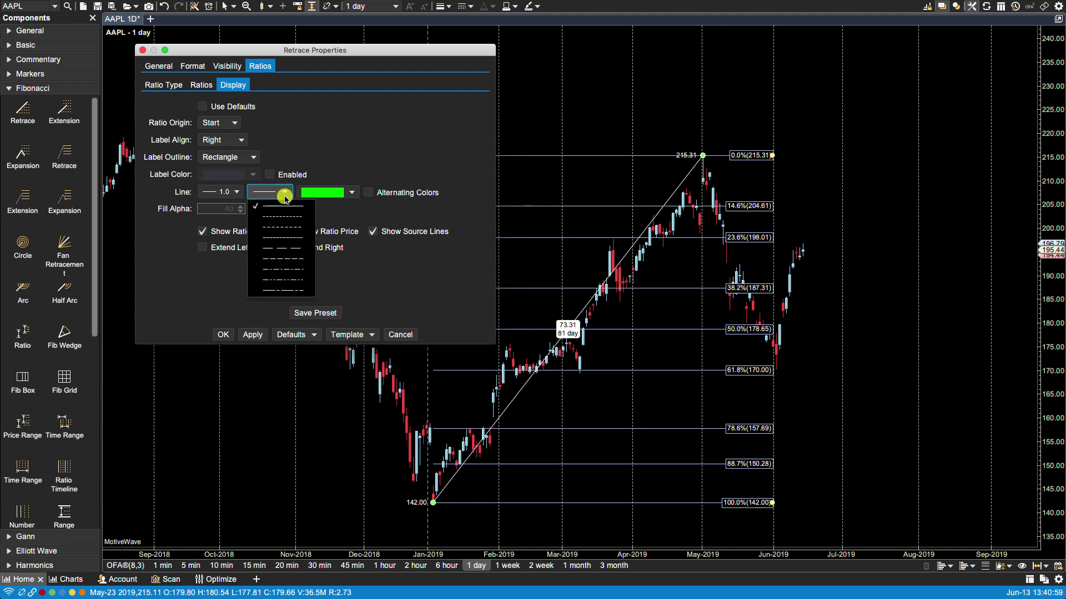
click(279, 227)
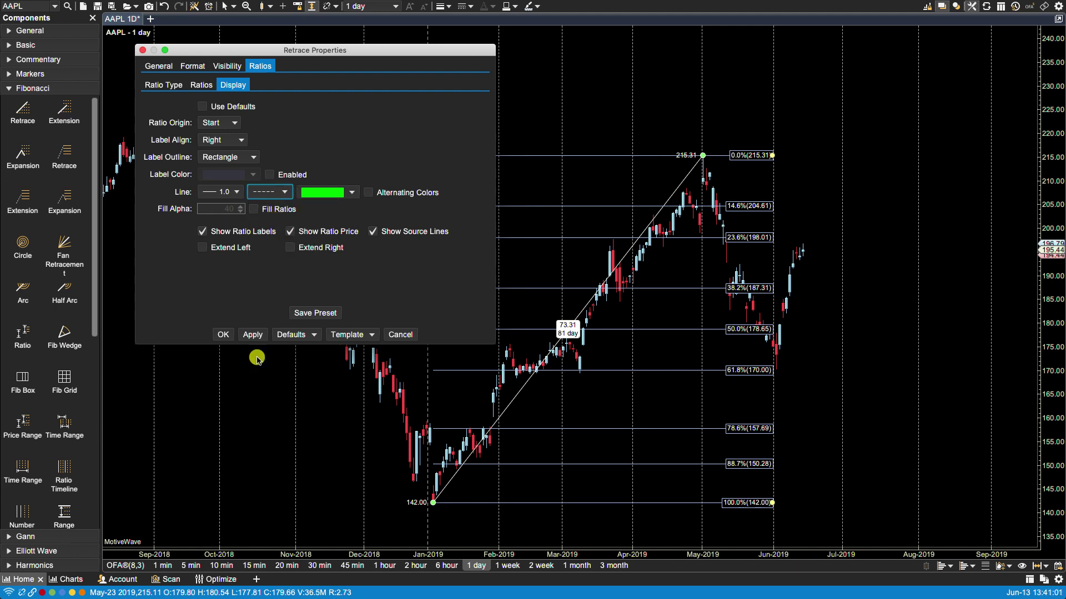
click(253, 335)
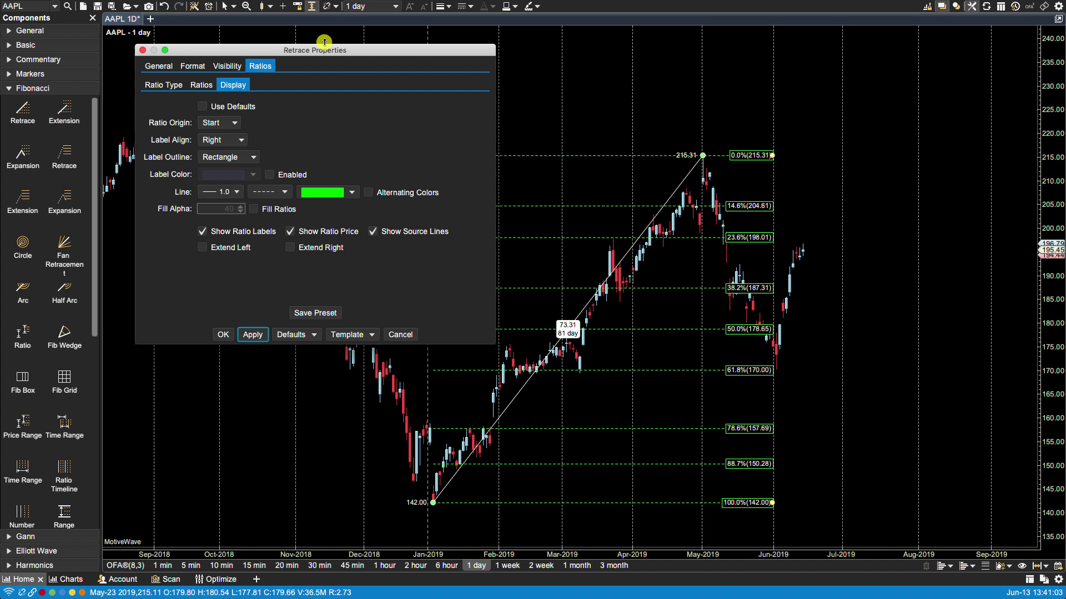
mouse_move(325, 51)
mouse_down()
mouse_move(263, 99)
mouse_move(311, 52)
mouse_move(326, 55)
mouse_up()
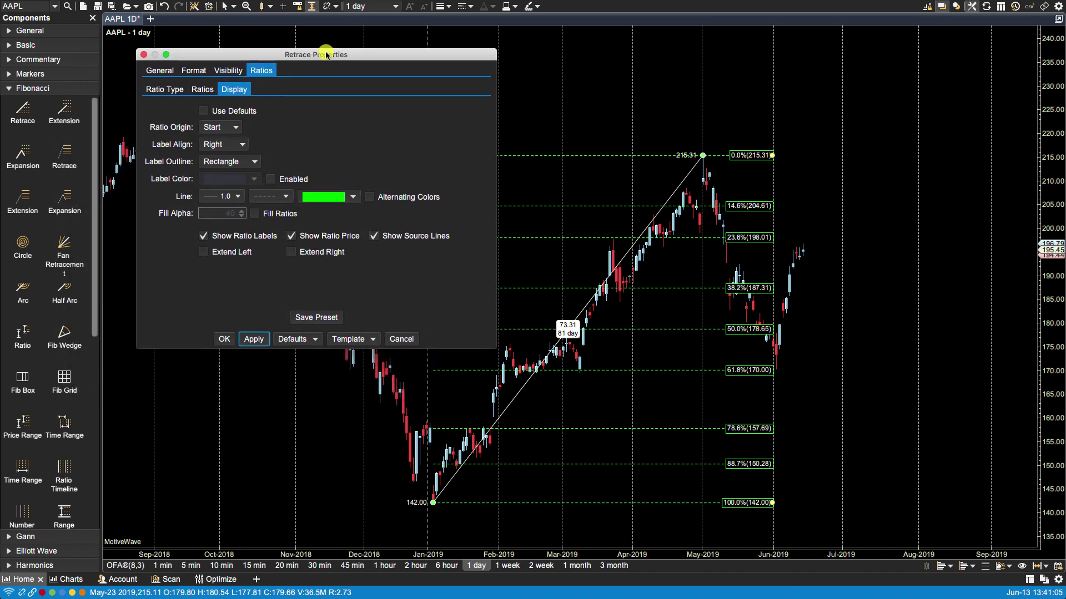
click(255, 214)
click(258, 336)
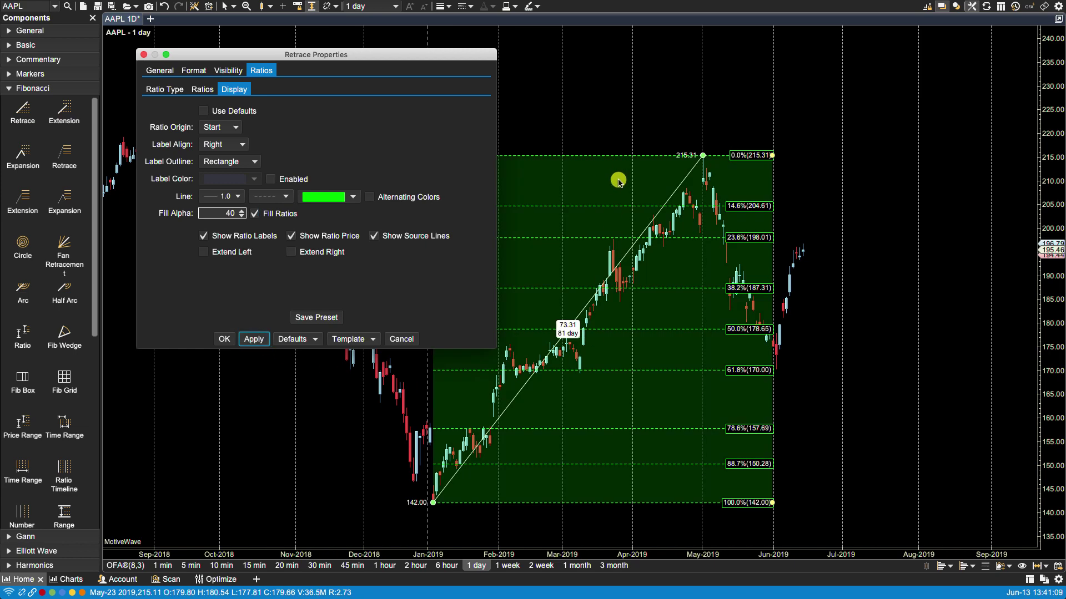
click(295, 254)
click(221, 253)
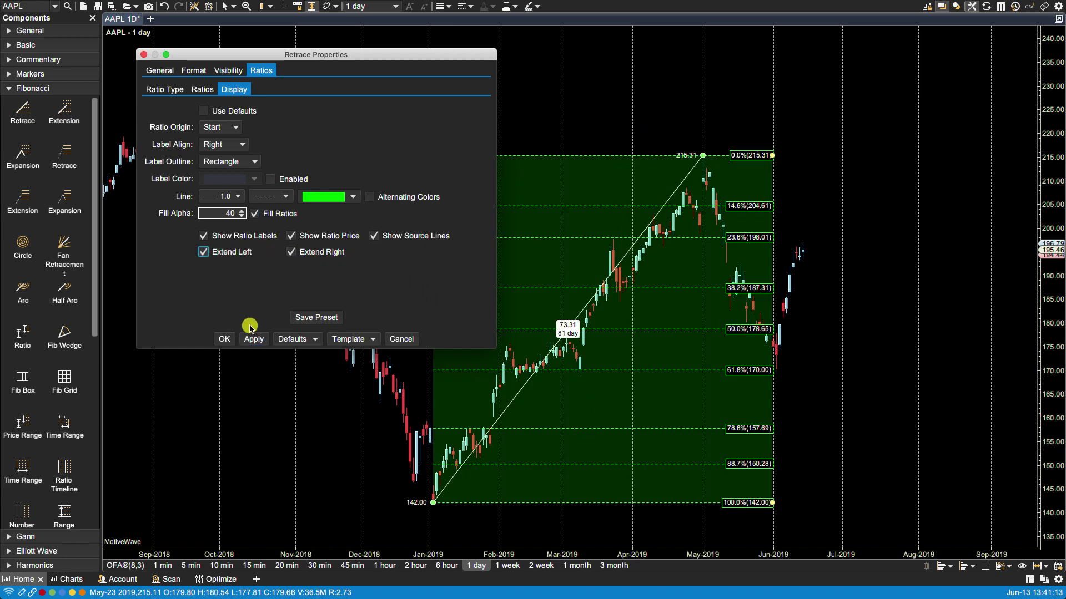
click(251, 339)
click(203, 252)
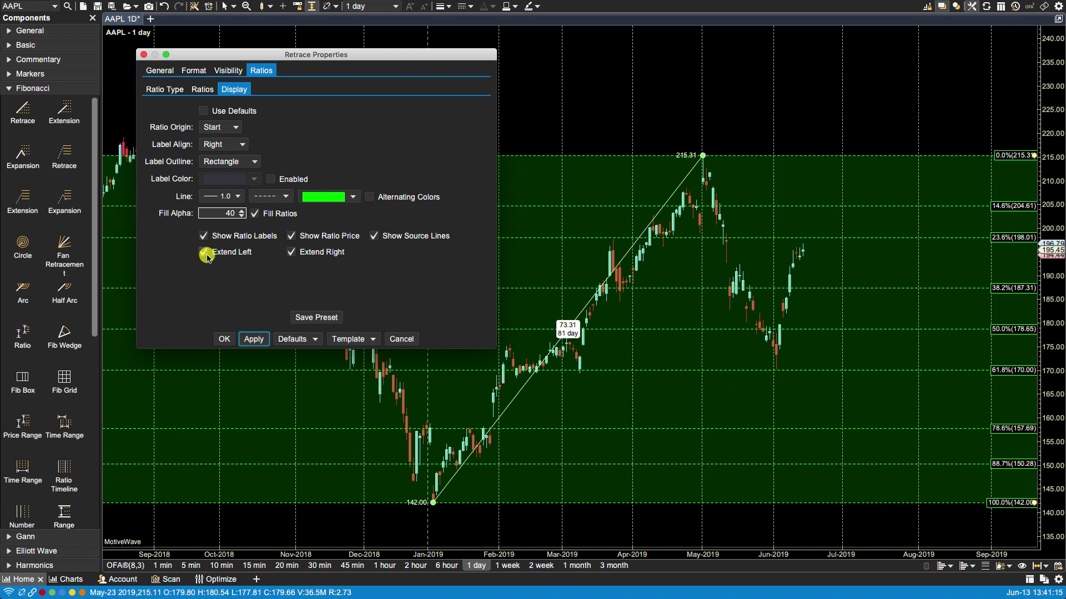
click(251, 339)
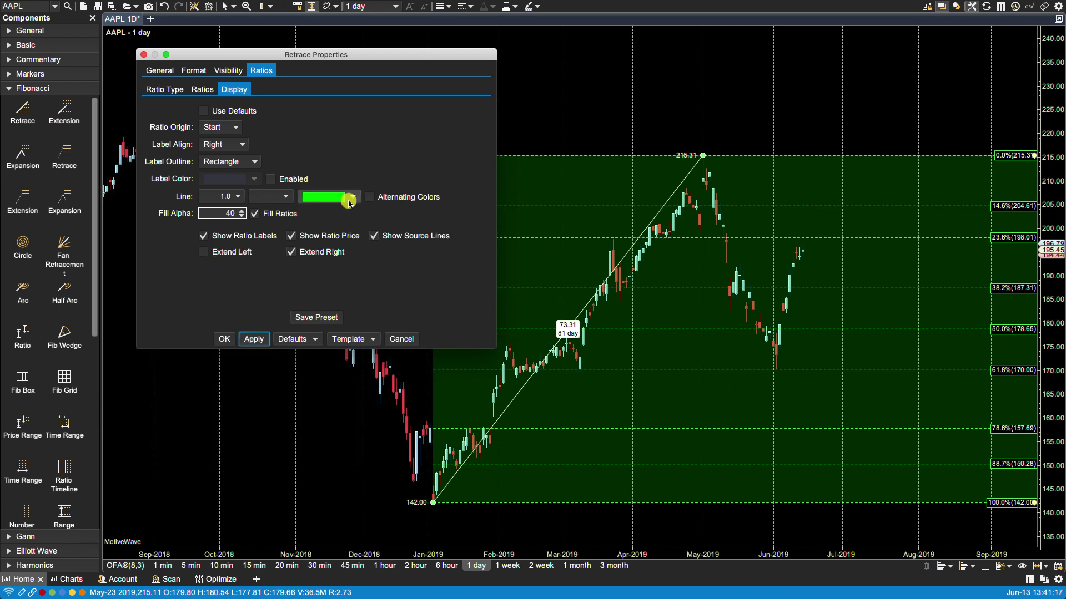
click(254, 214)
click(254, 339)
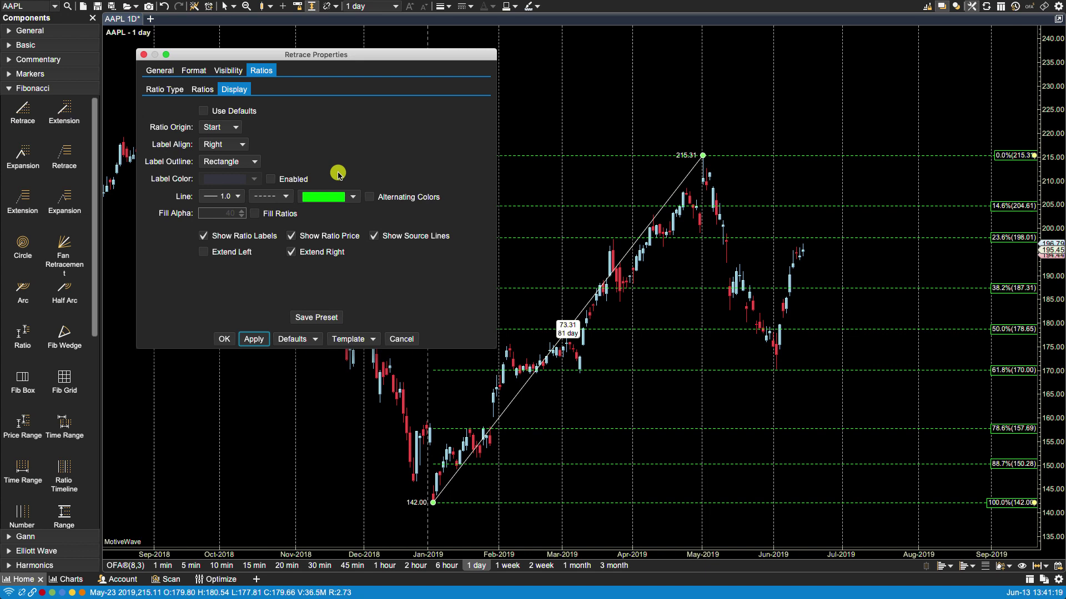
click(317, 254)
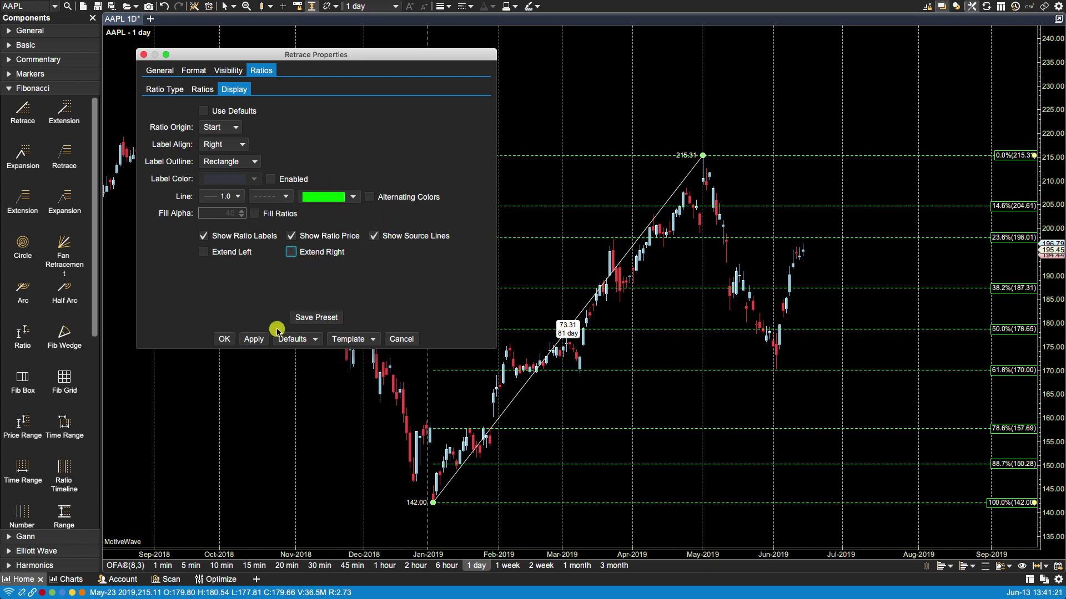
click(253, 339)
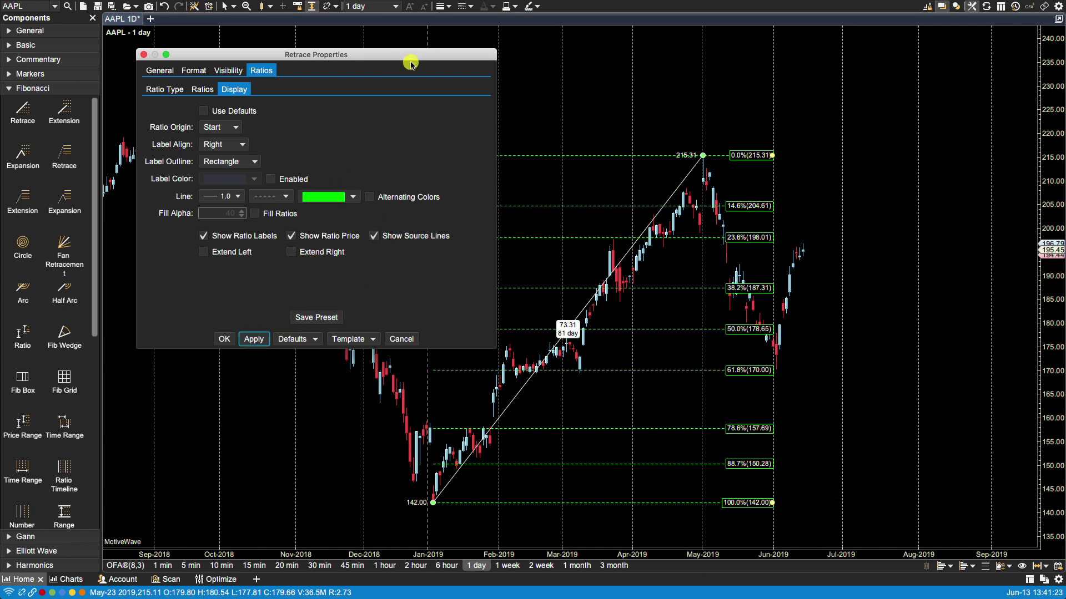
drag(416, 57, 508, 36)
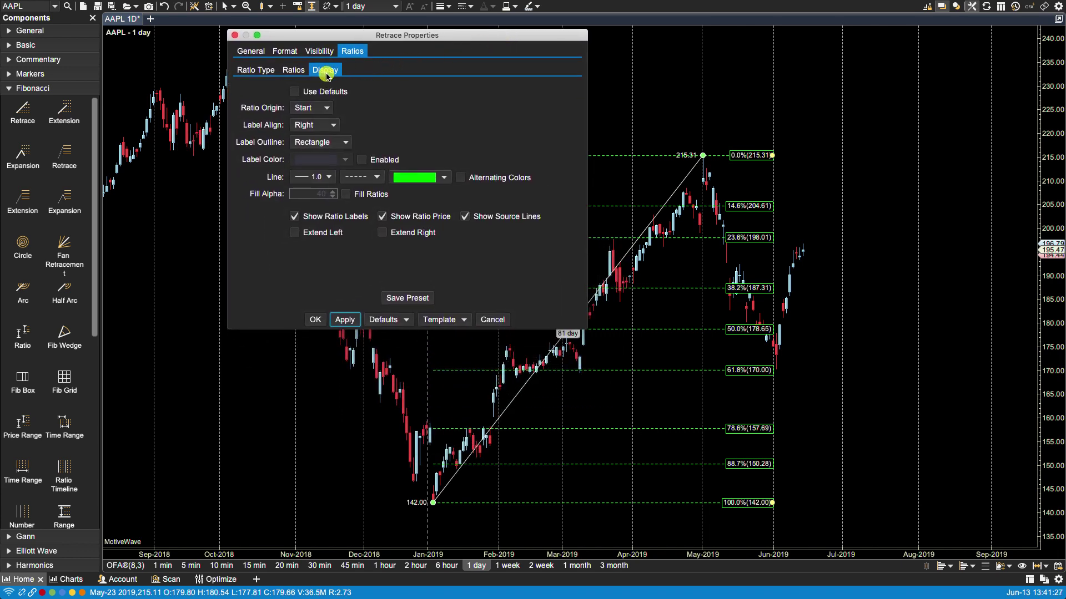
In the 0.0 ratio's settings, enable a custom red line and apply it to the chart.
click(293, 71)
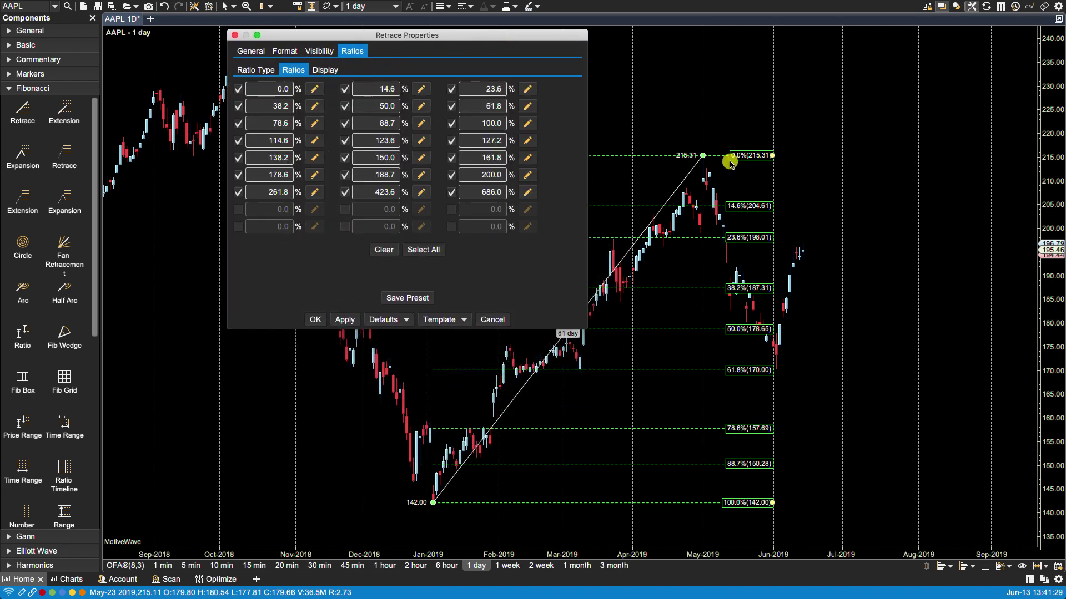
click(316, 89)
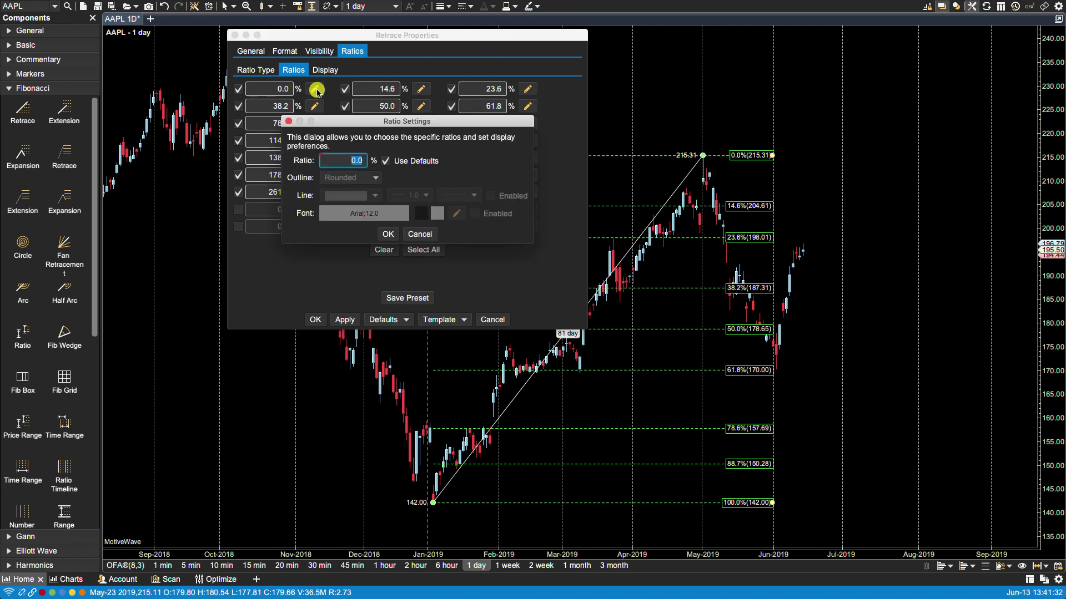
click(385, 162)
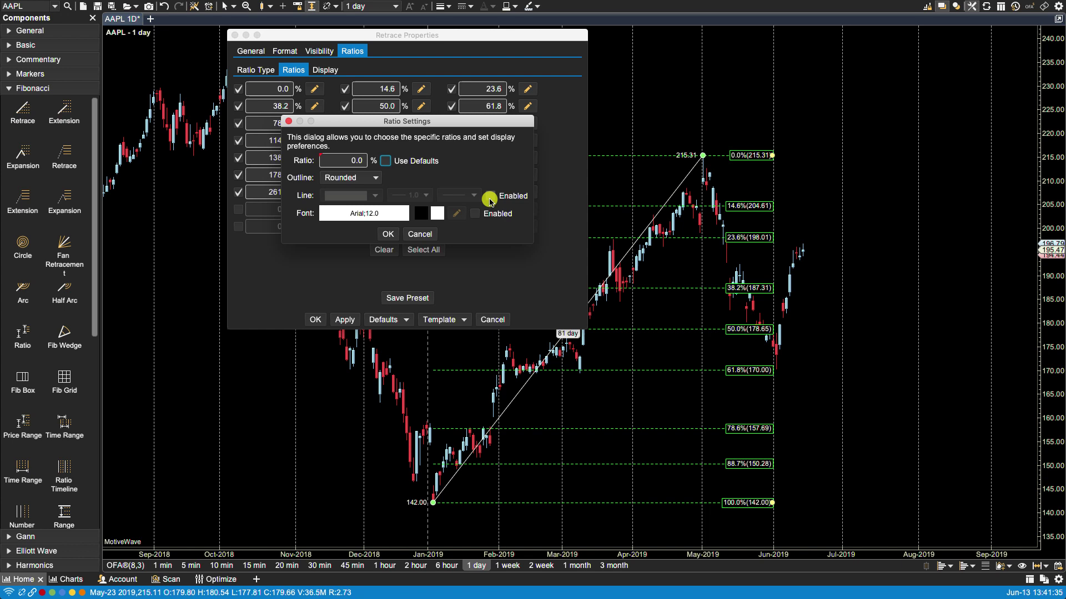
click(490, 197)
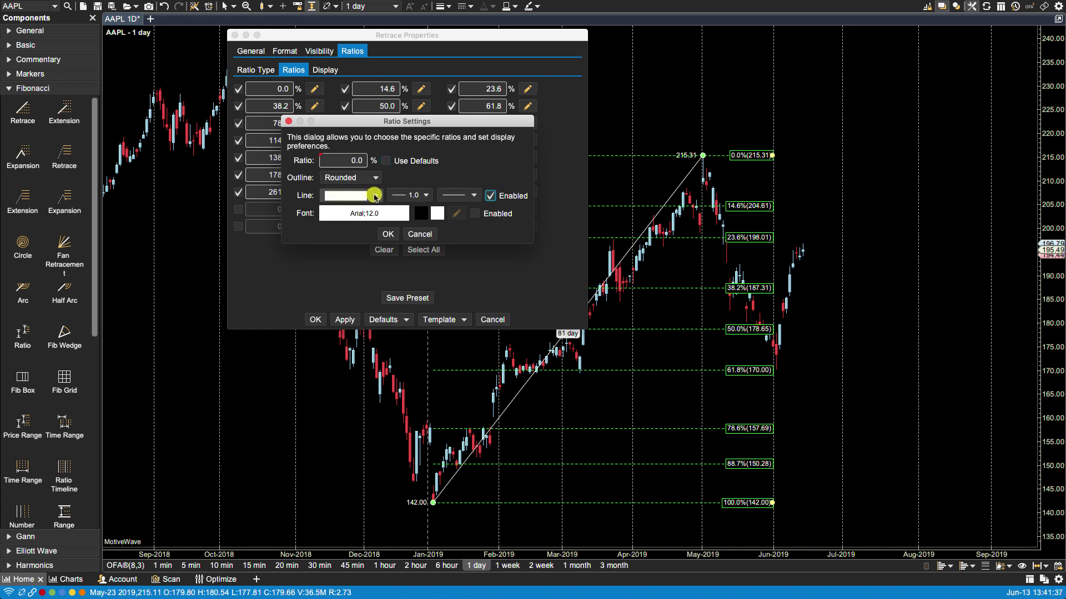
click(374, 197)
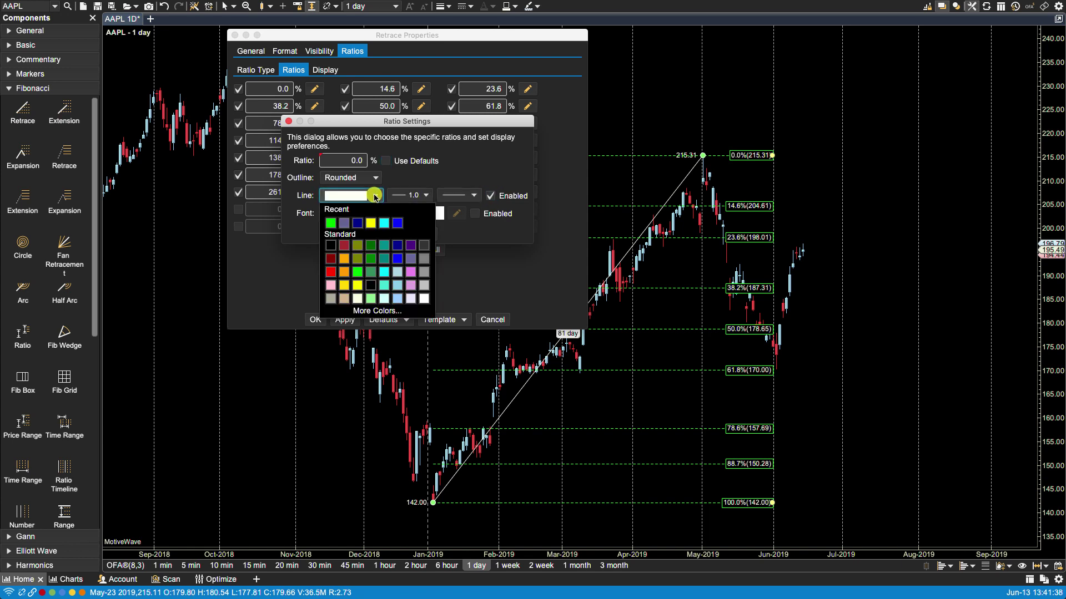
click(330, 271)
click(387, 235)
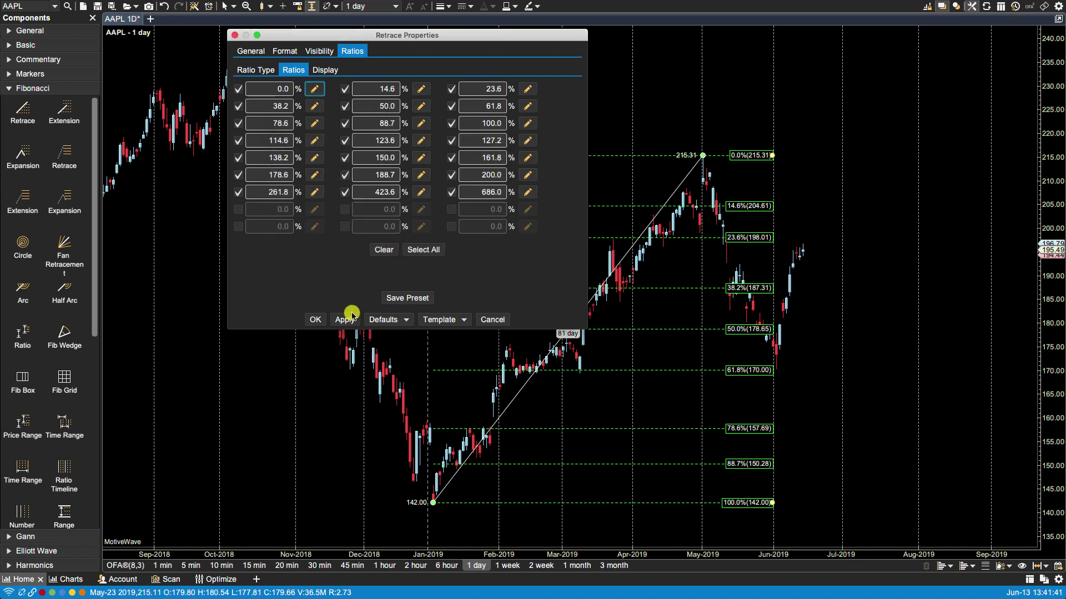
click(345, 320)
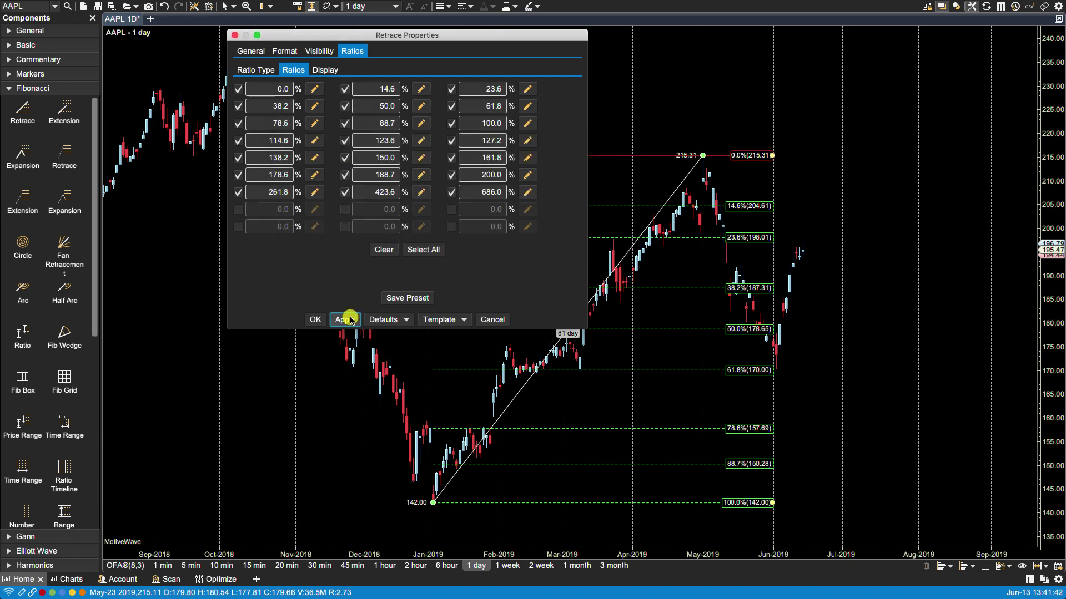
Turn off defaults for the 100.0 ratio, enable a red line, and apply it.
click(321, 72)
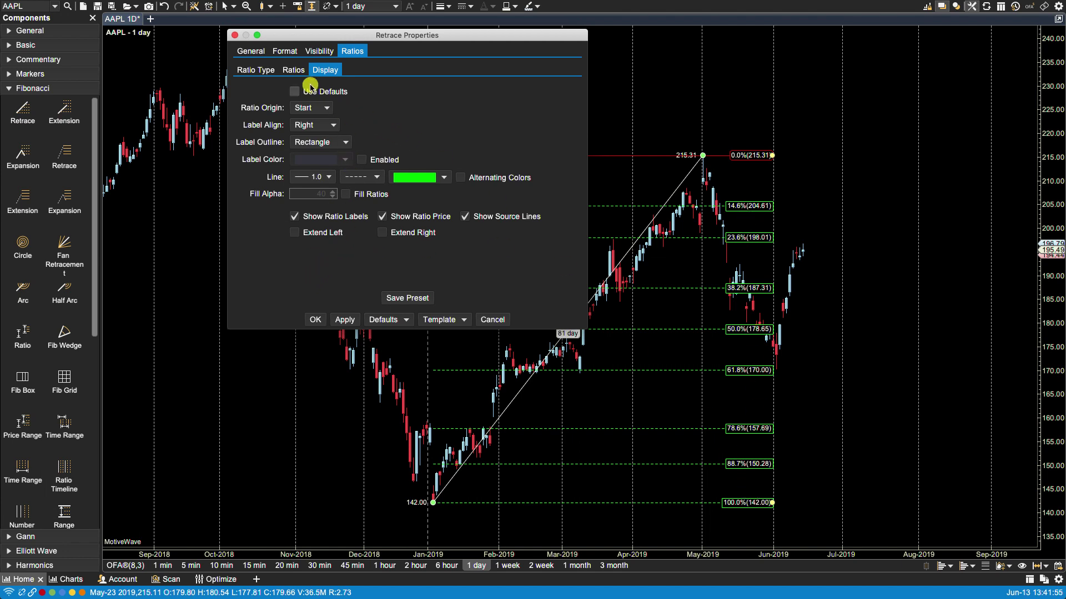
click(295, 73)
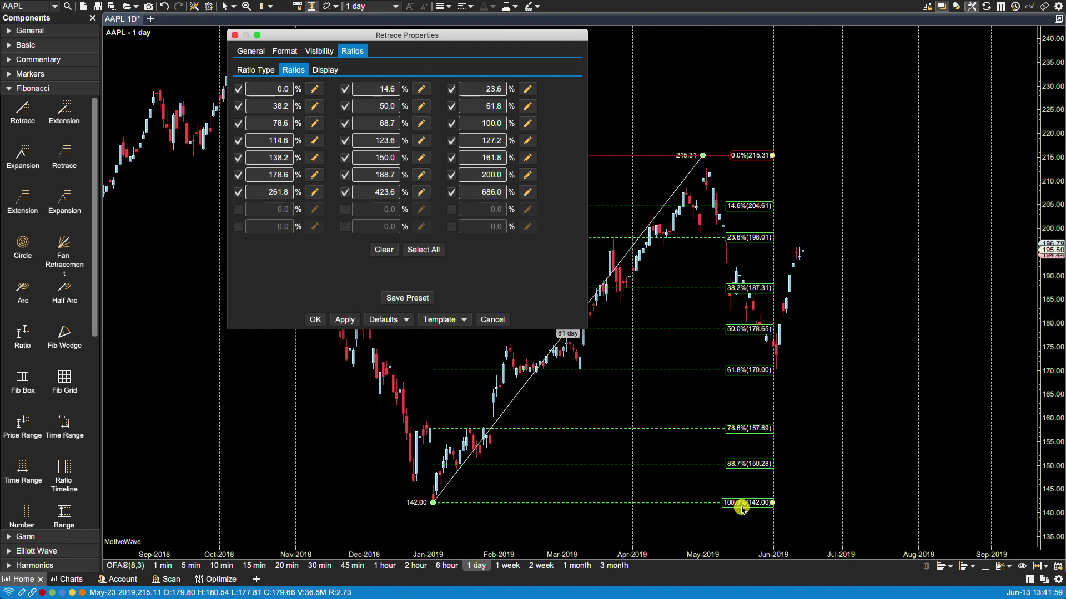
click(527, 123)
click(427, 161)
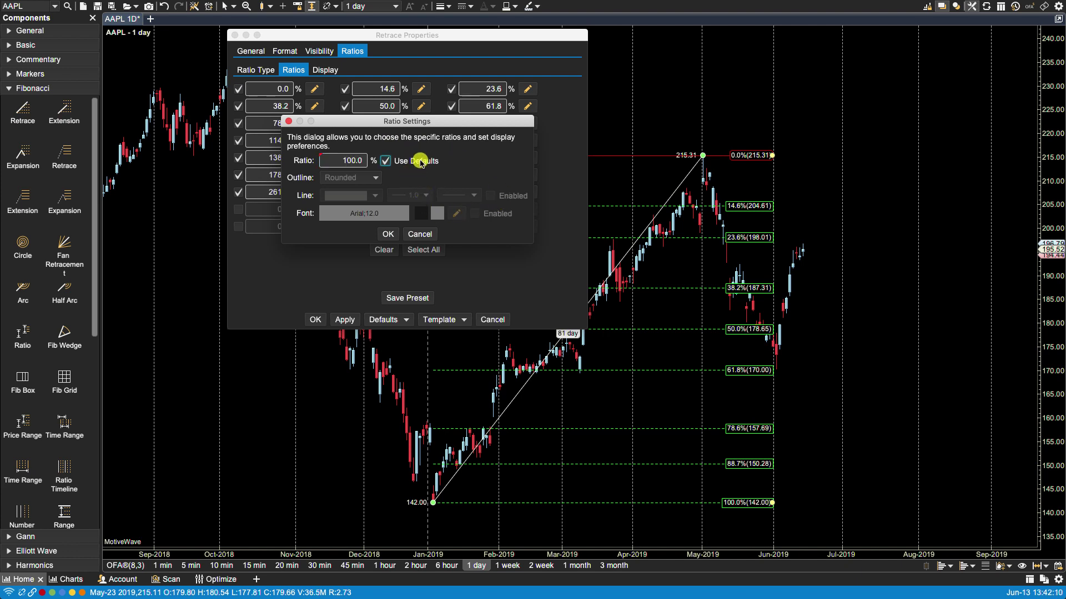
click(491, 196)
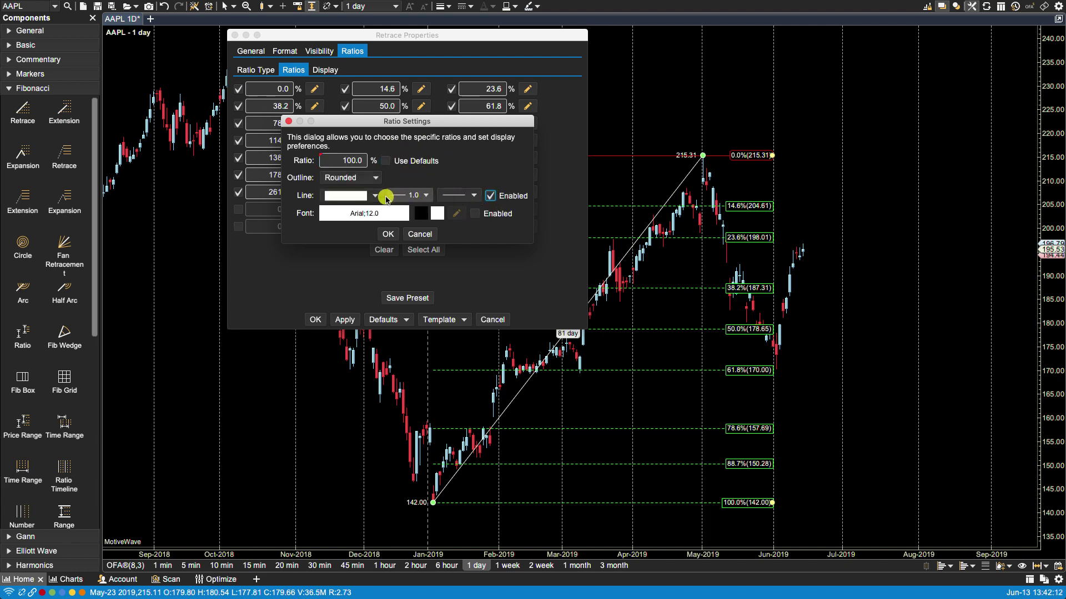
click(350, 196)
click(330, 223)
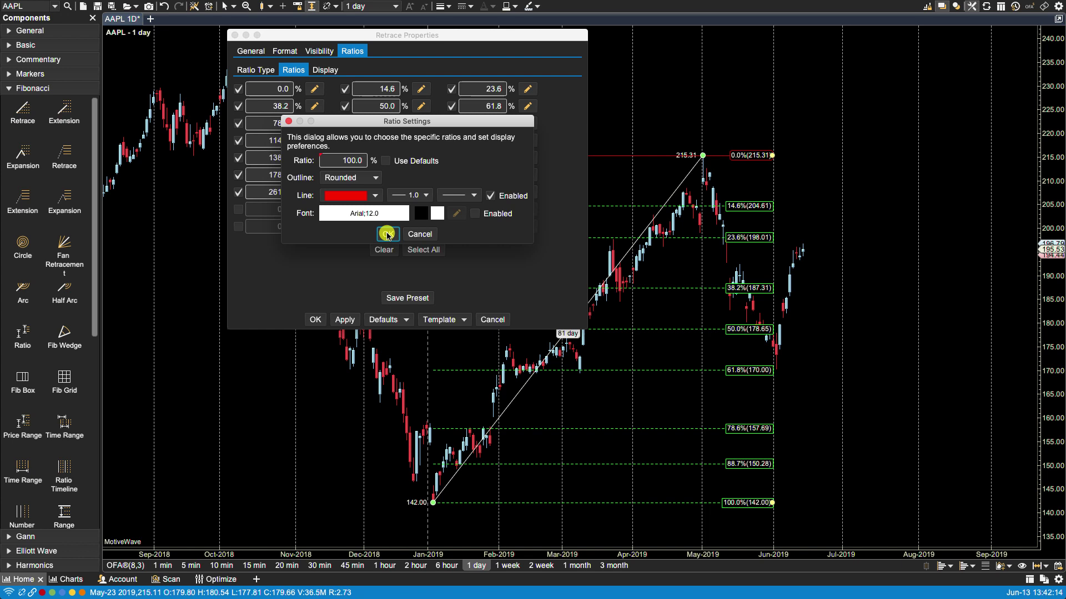
click(352, 235)
click(346, 321)
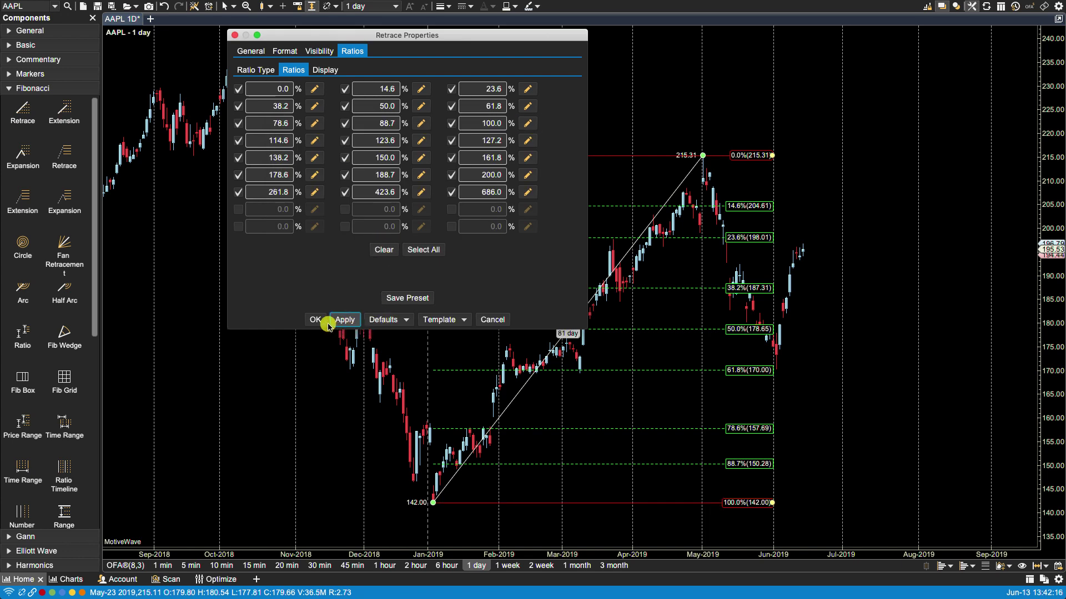
Save the retracement's Display settings as the ratio preset 'My Preset' and close Retrace Properties.
click(325, 70)
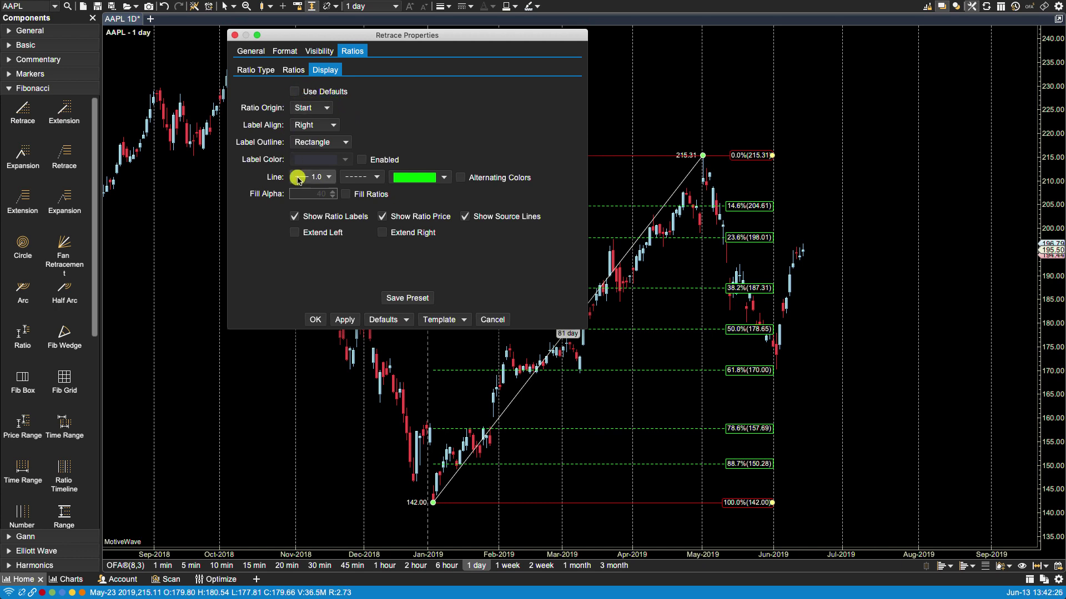
click(397, 298)
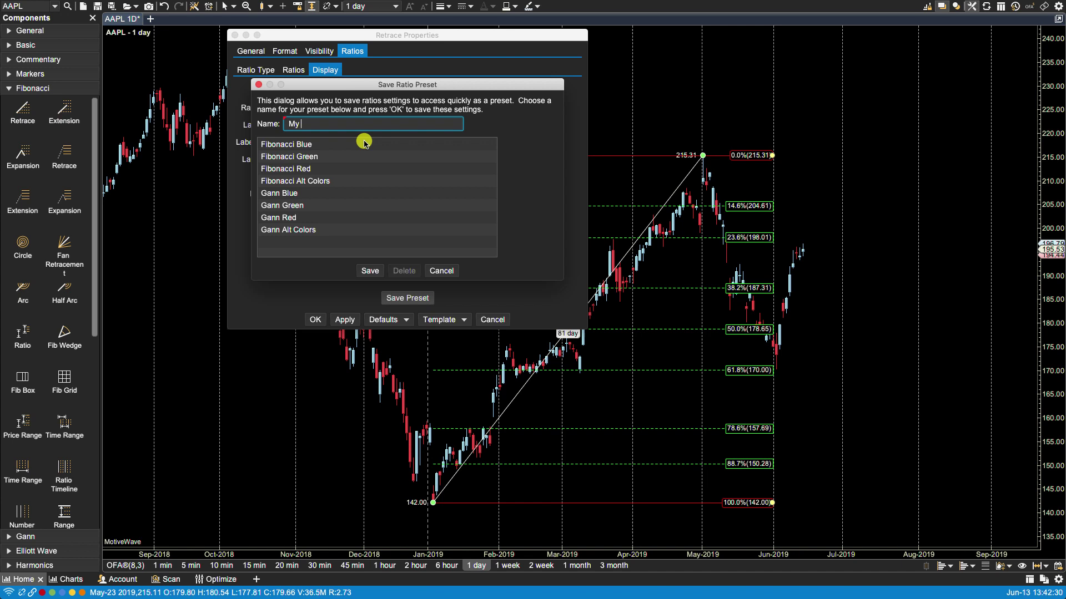
click(359, 276)
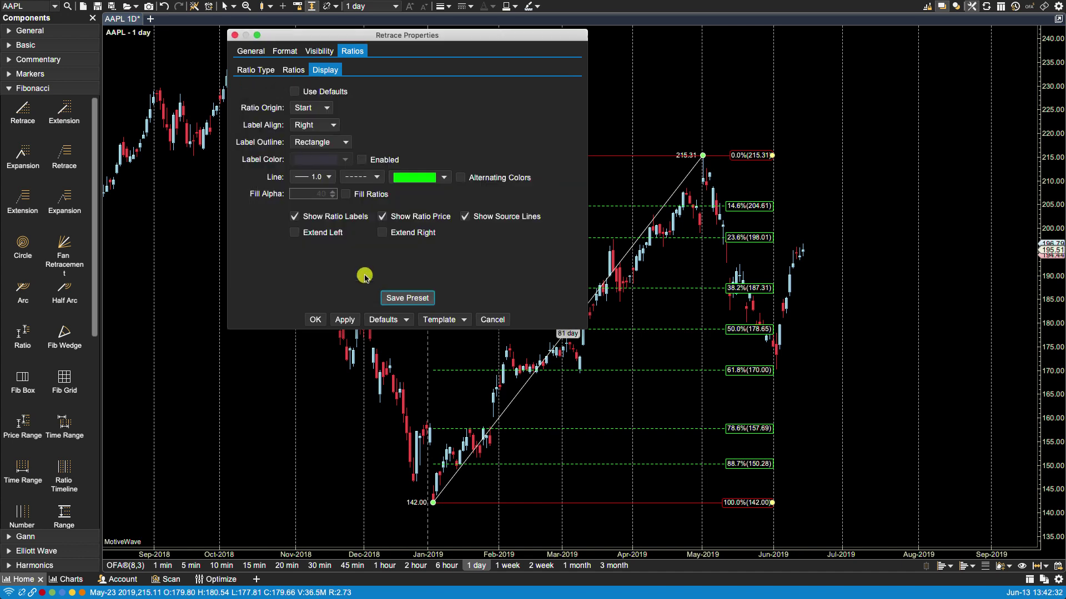
click(315, 318)
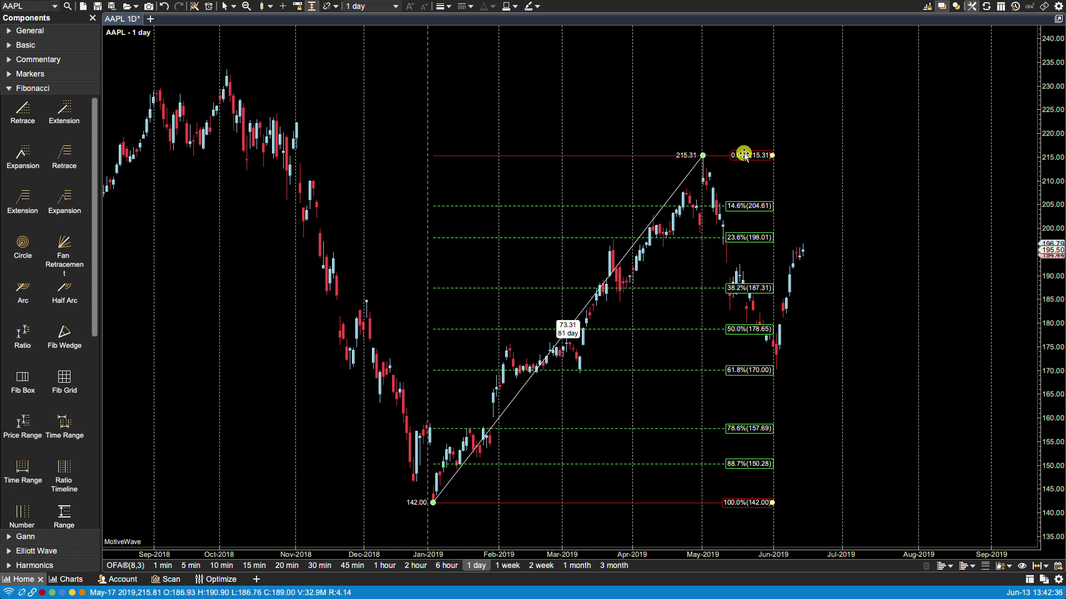
Replace the old retracement with a new one from the January low 142.00 to the May high 215.31.
key(Delete)
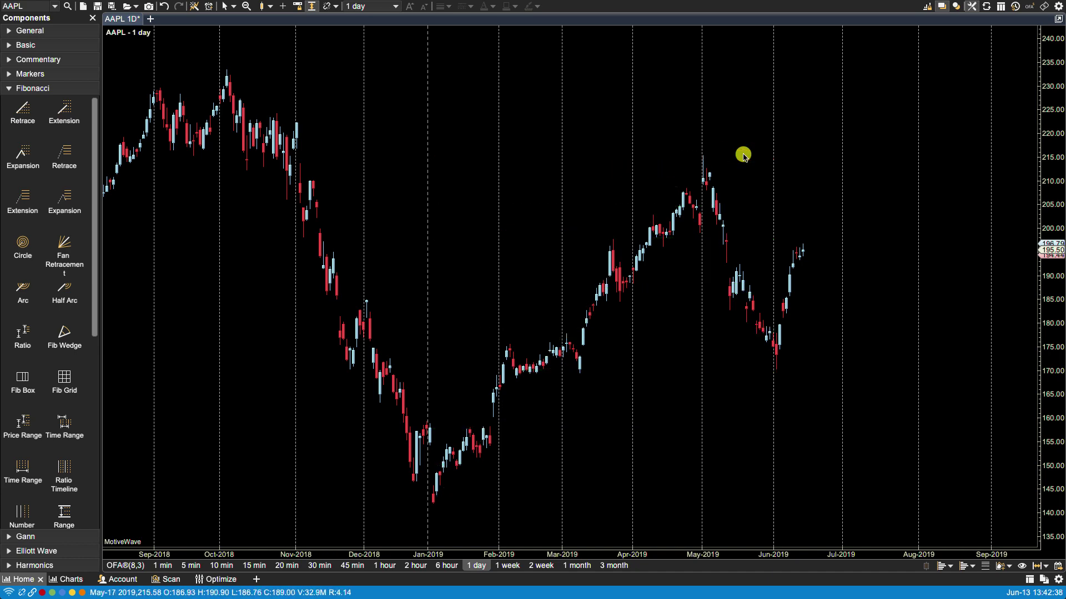
drag(28, 110, 789, 355)
drag(756, 228, 433, 502)
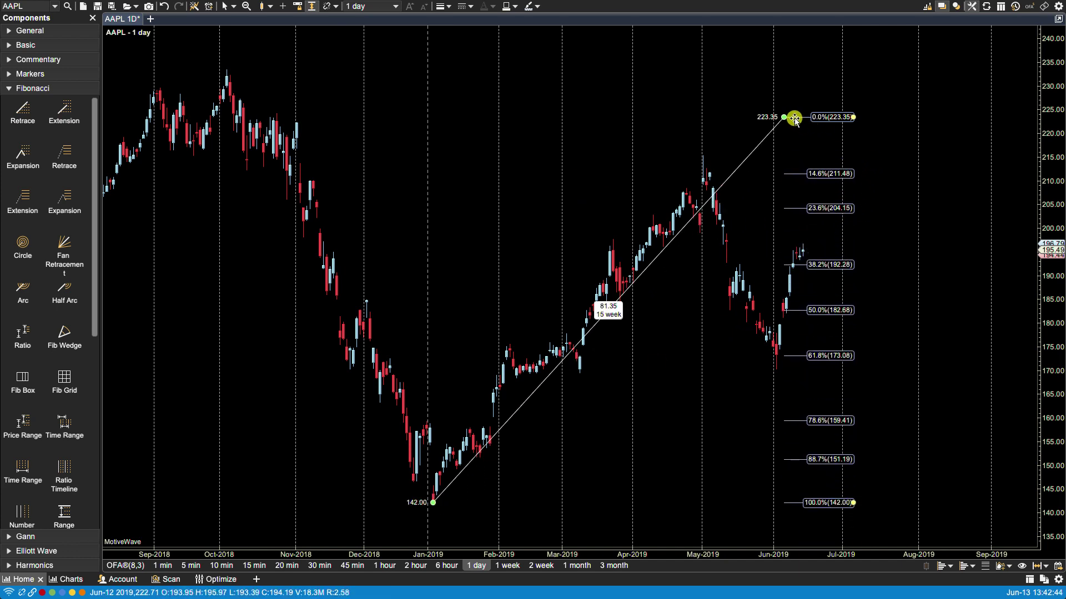
drag(786, 118, 703, 156)
Apply the 'My Preset' ratio preset to the new retracement via its 0% level.
double_click(749, 155)
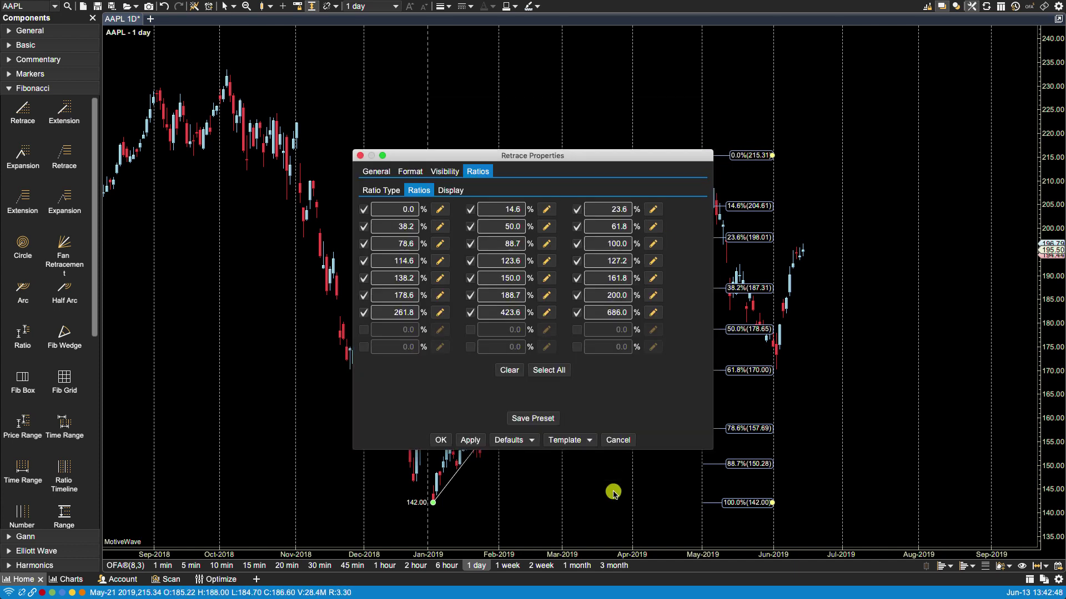
click(618, 440)
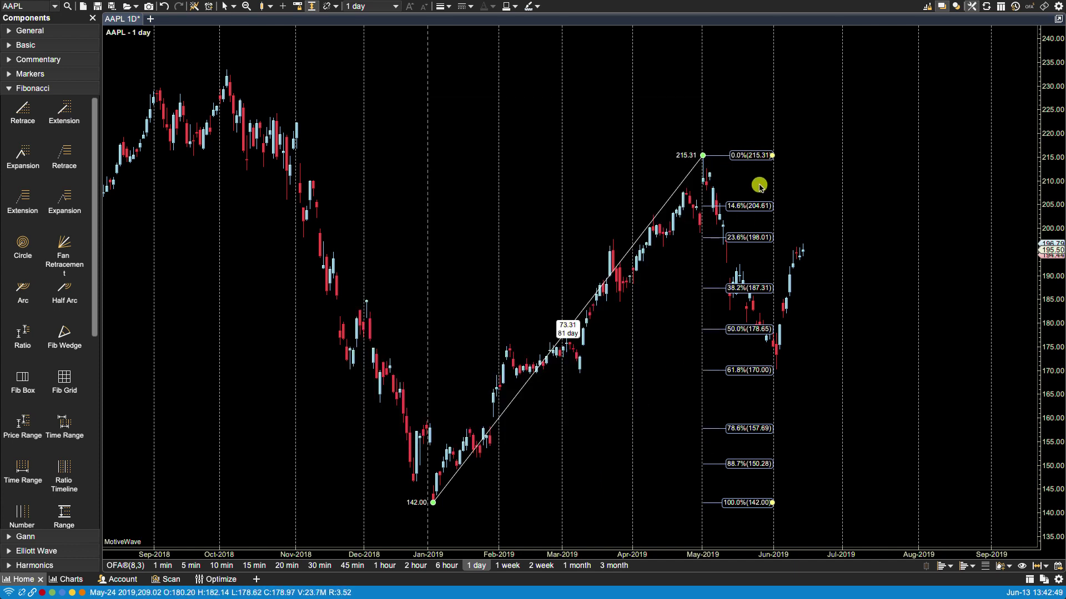
right_click(752, 156)
mouse_move(782, 183)
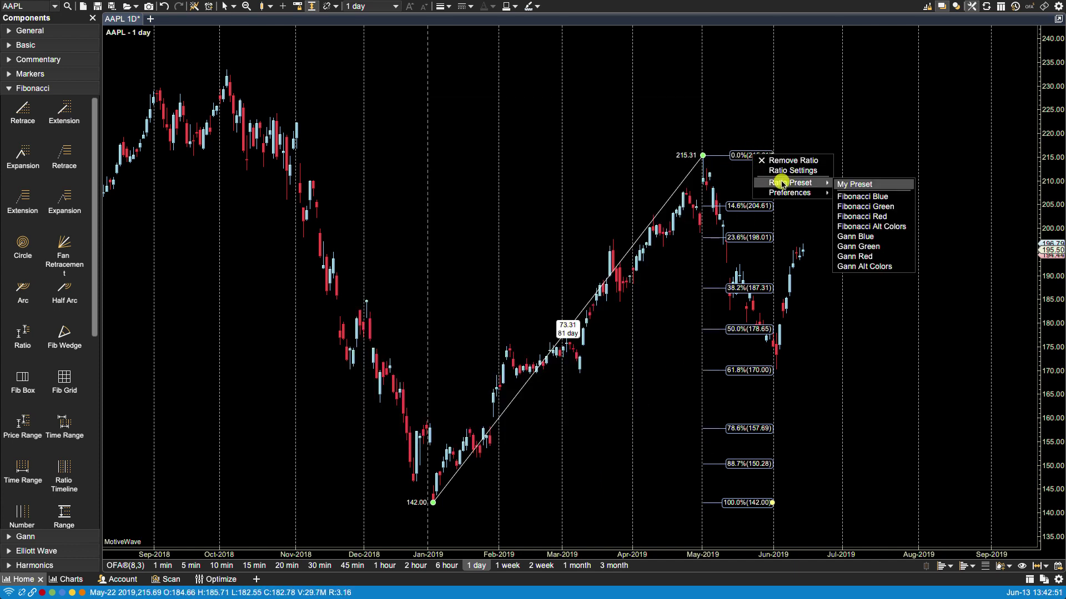
click(856, 185)
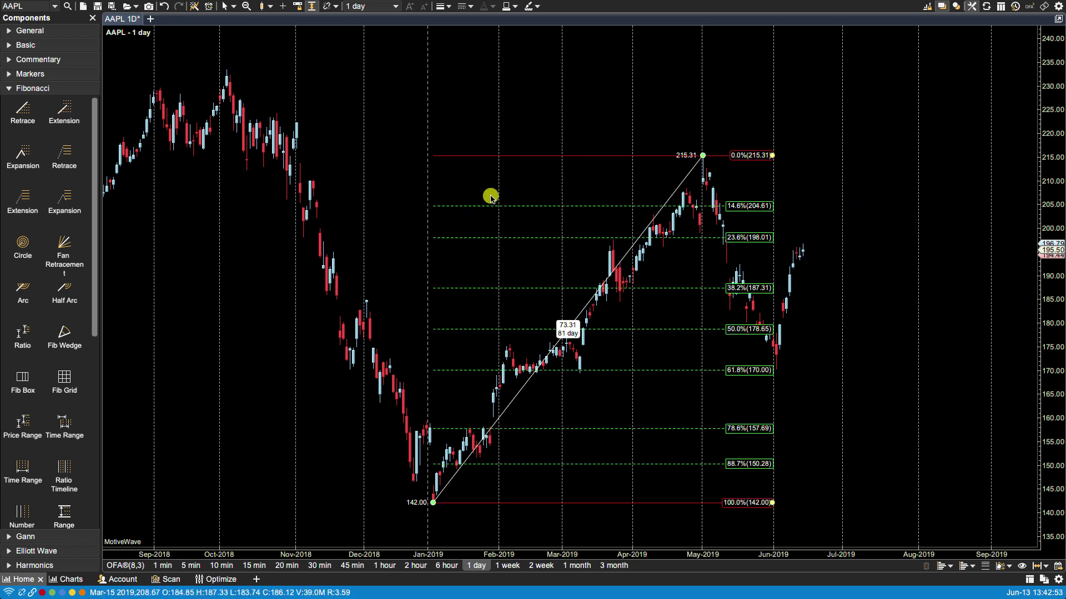
Store the green dashed levels and red 0%/100% lines as the retracement defaults, then delete it.
double_click(747, 206)
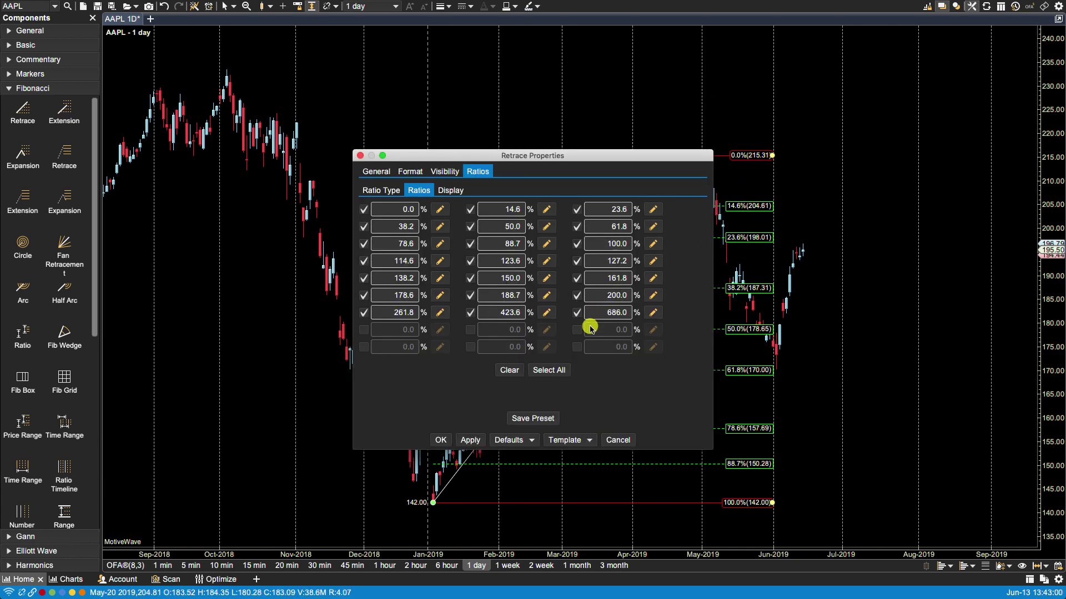
drag(620, 156, 558, 115)
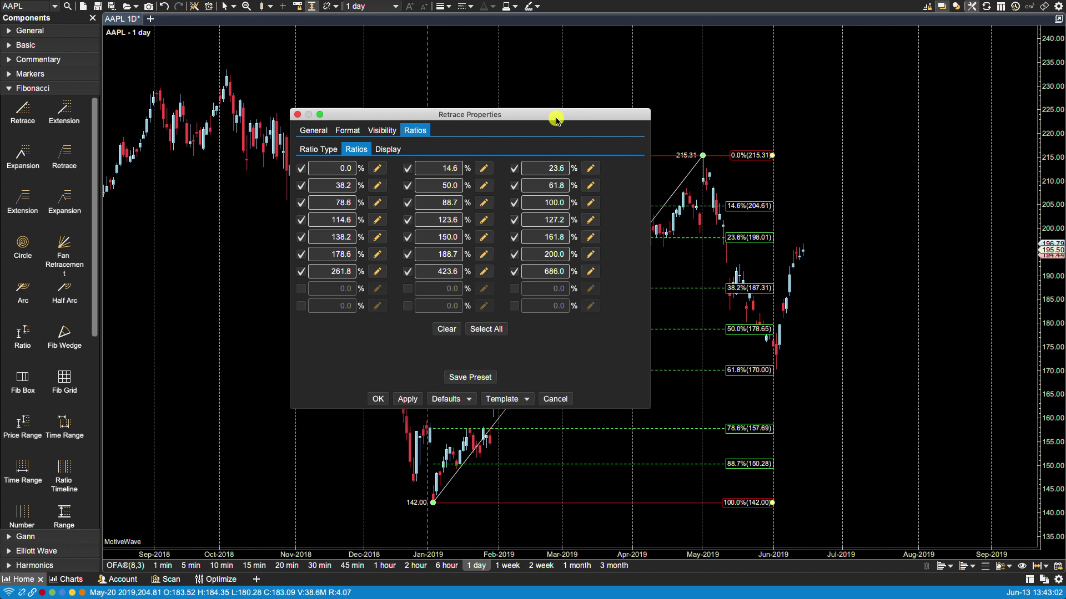
click(467, 399)
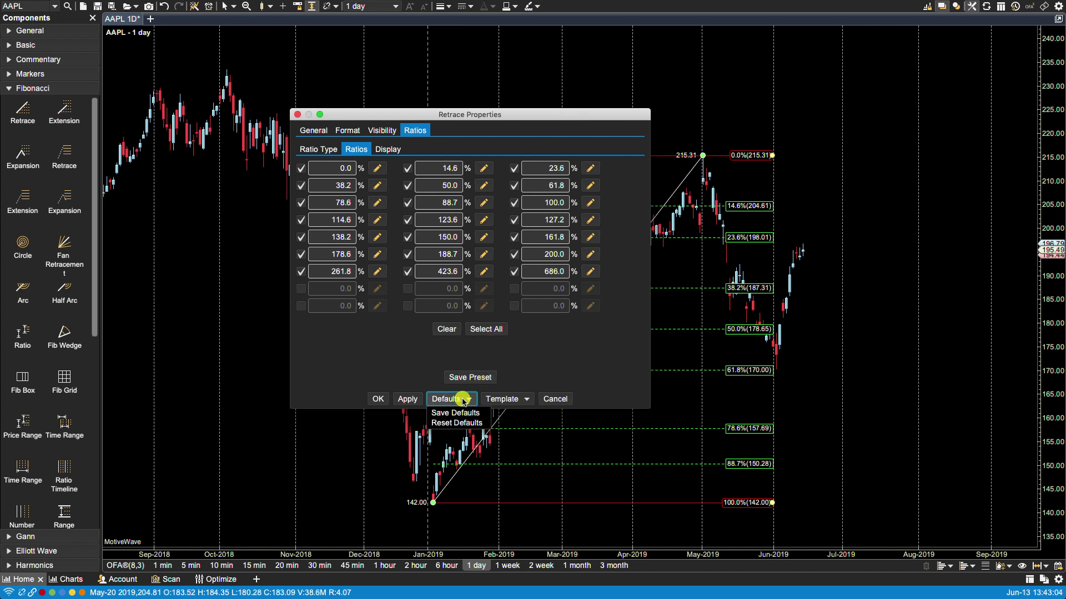
click(455, 414)
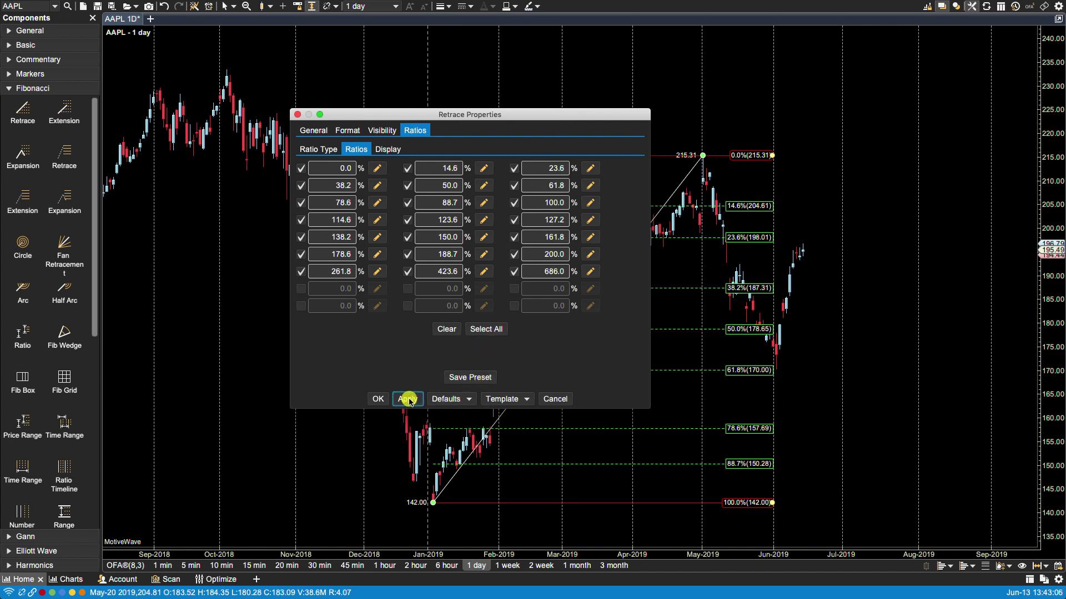
click(379, 399)
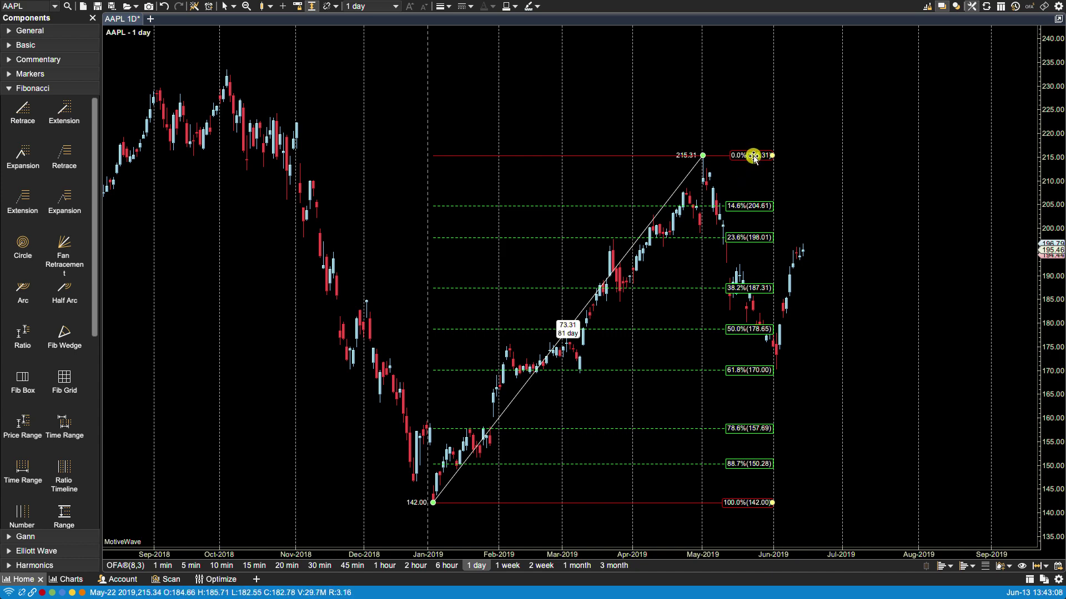
key(Delete)
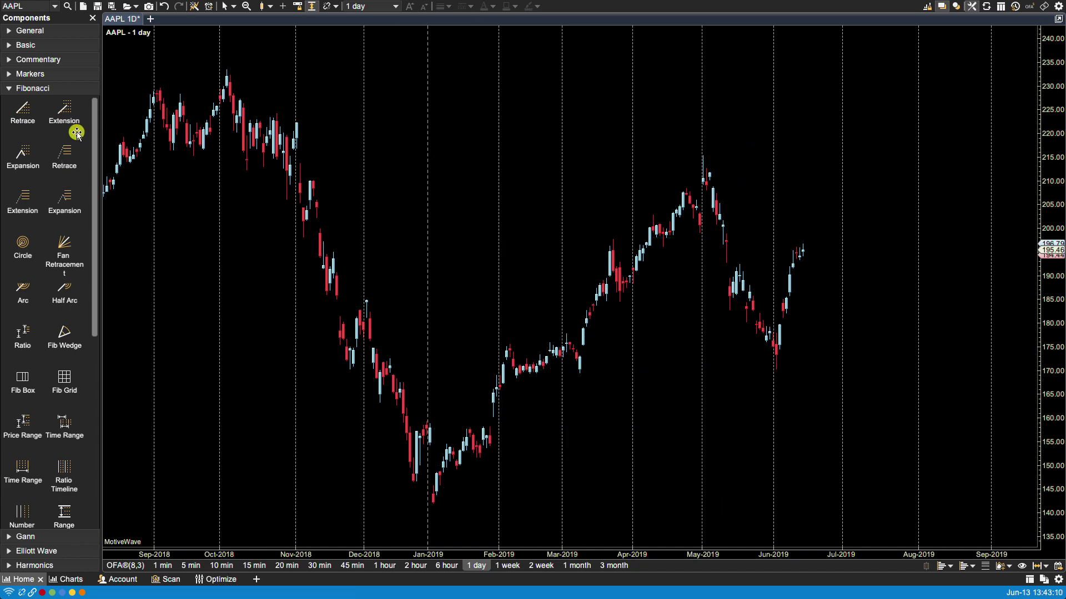
Draw a retracement anchored at the January low 142.19 and the May high 215.31.
drag(24, 117, 702, 420)
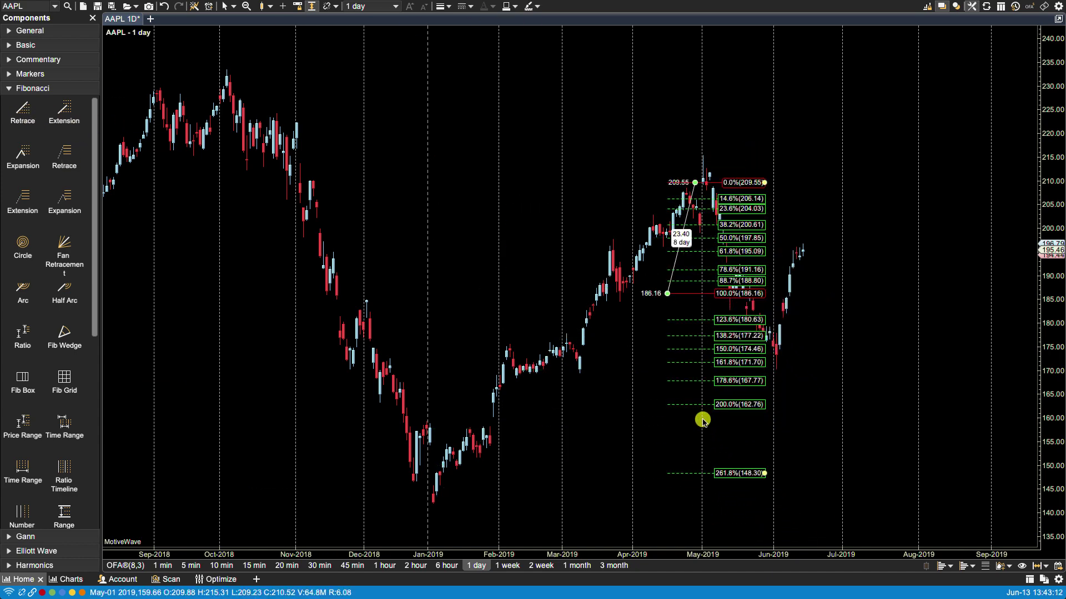
drag(667, 293, 431, 502)
drag(697, 182, 704, 157)
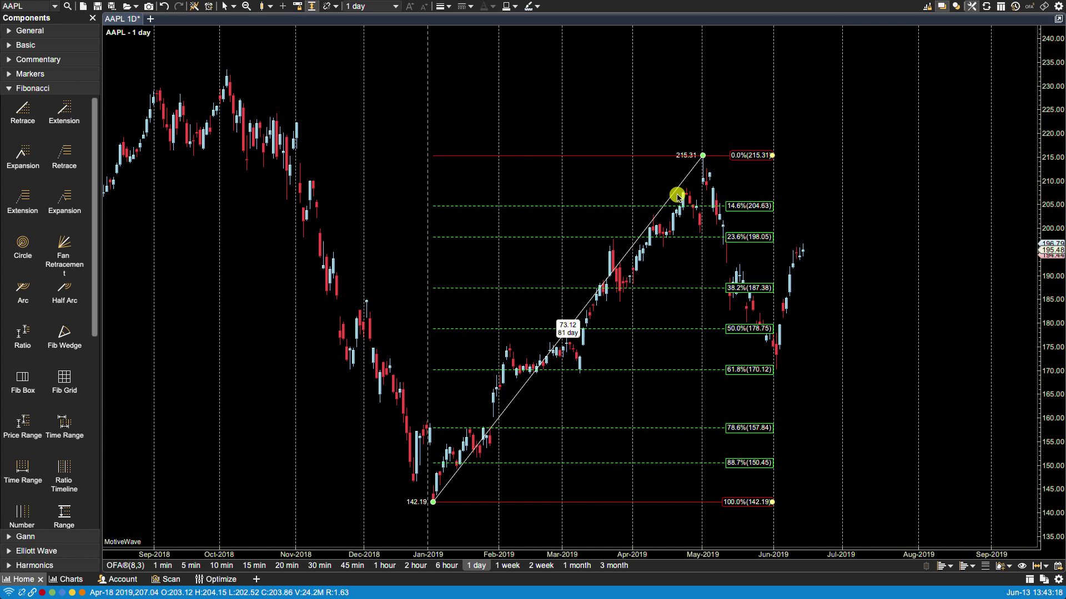